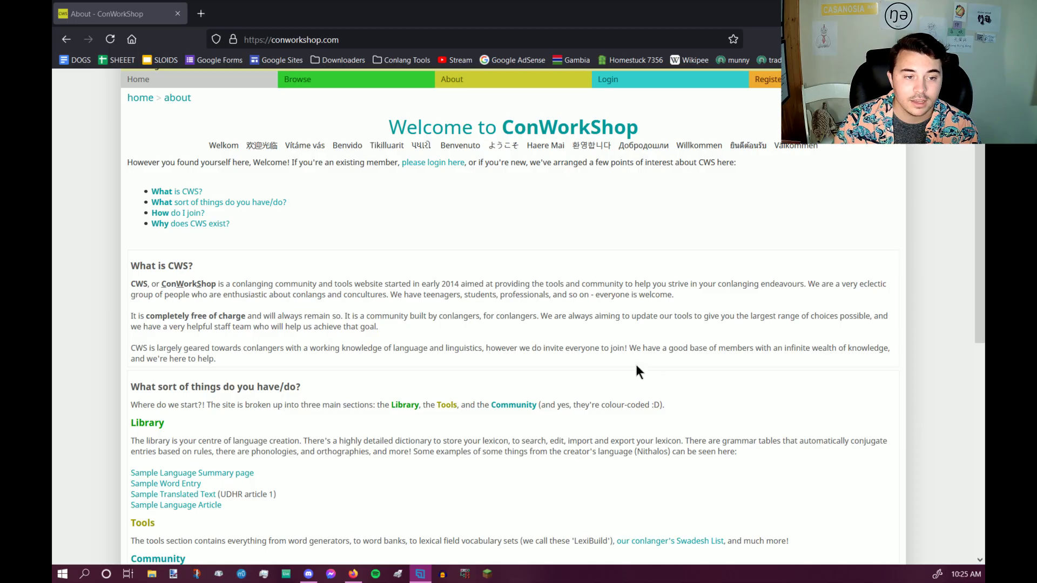
- Scroll through the home page and its recent community activity feed
{"action": "scroll", "coordinate": [636, 366], "scroll_direction": "down", "scroll_amount": 4}
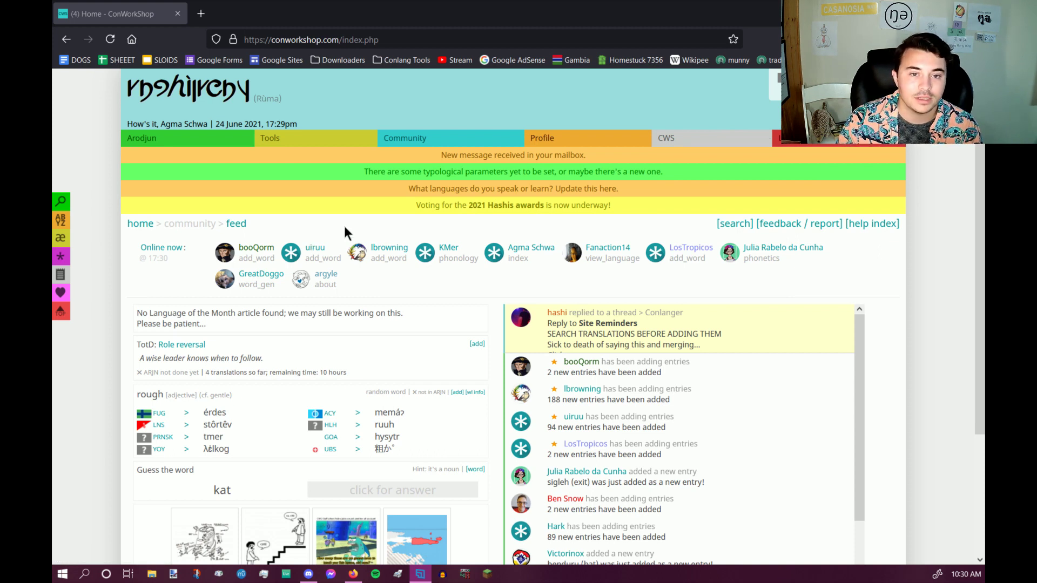
{"action": "scroll", "coordinate": [342, 224], "scroll_direction": "down", "scroll_amount": 3}
{"action": "scroll", "coordinate": [713, 302], "scroll_direction": "down", "scroll_amount": 2}
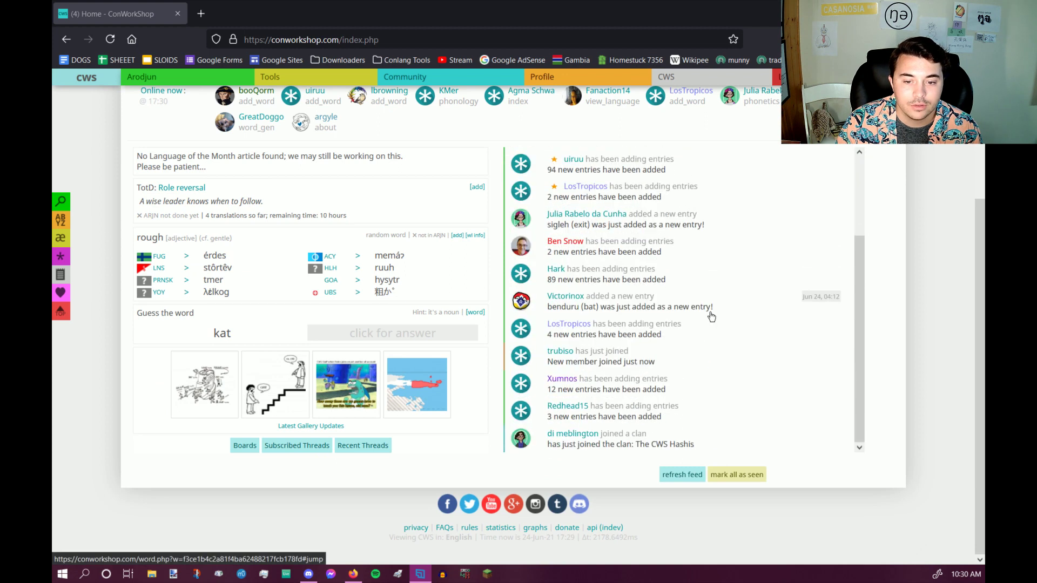
{"action": "scroll", "coordinate": [698, 331], "scroll_direction": "up", "scroll_amount": 3}
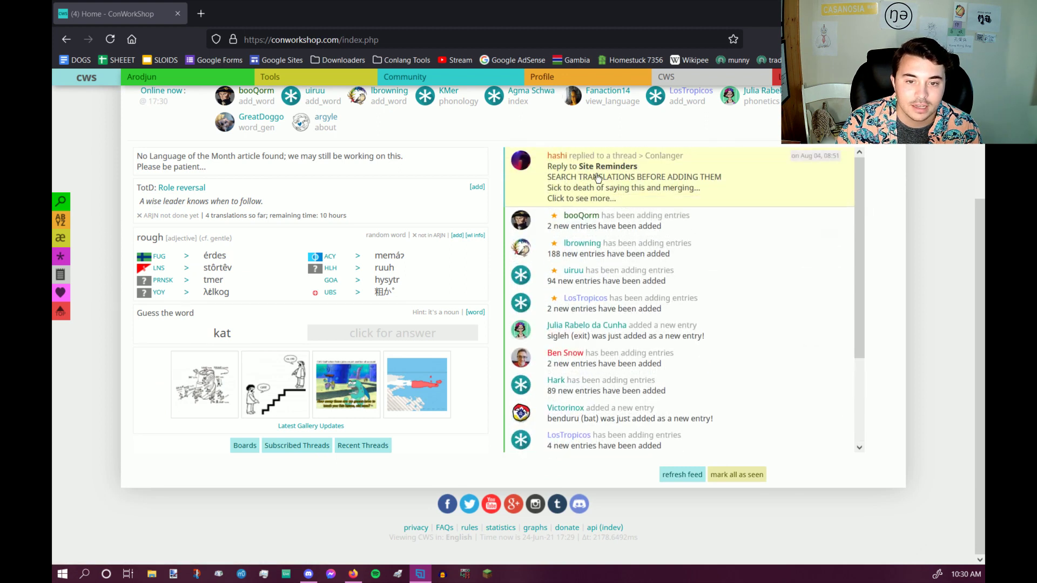
{"action": "scroll", "coordinate": [602, 232], "scroll_direction": "down", "scroll_amount": 1}
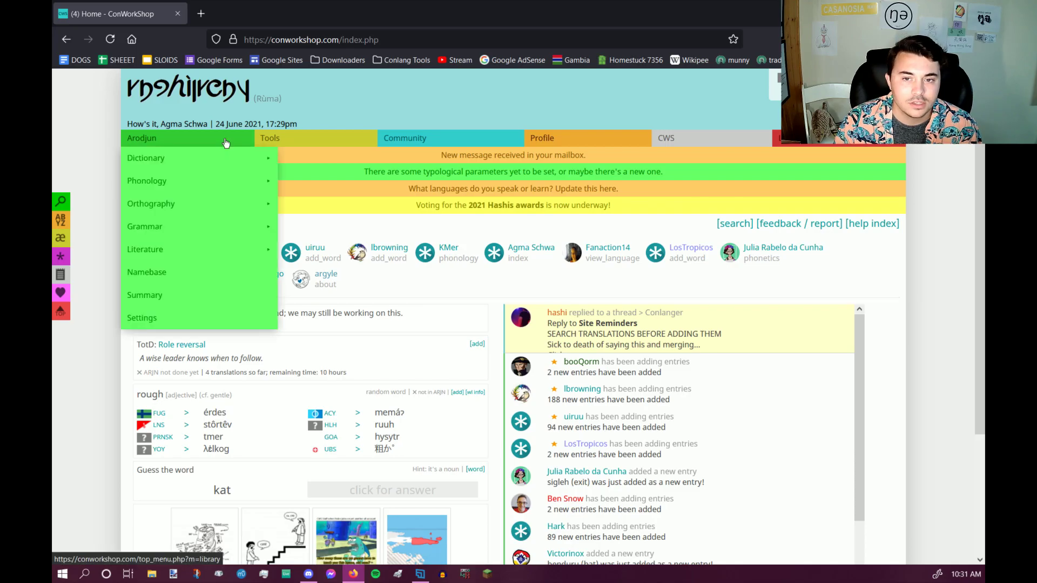
- Start a new language: English name Proto-Sern-Cahilan, native name Hvasvan, type Artistic Language
{"action": "left_click", "coordinate": [546, 139]}
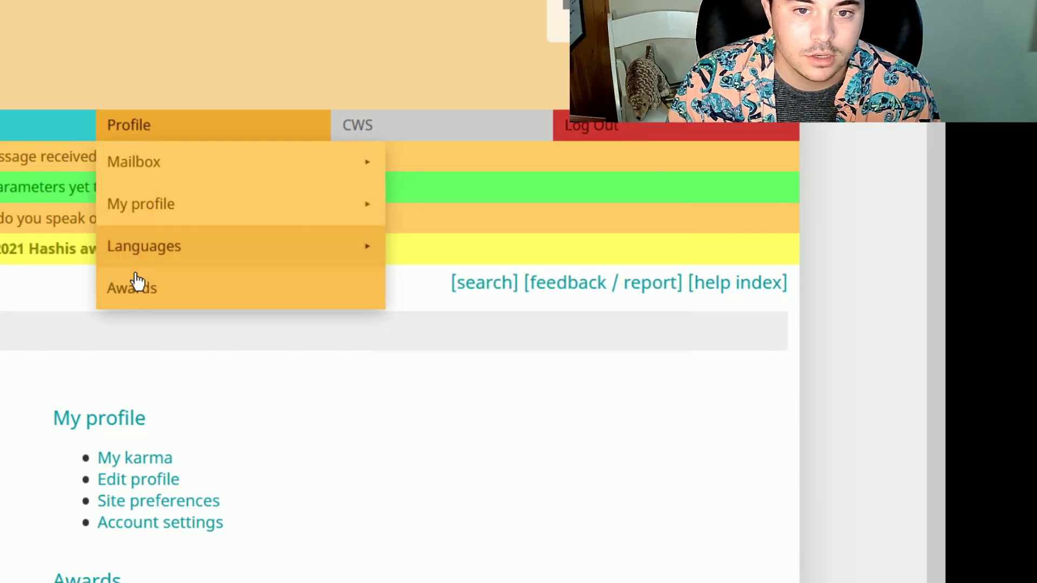
{"action": "mouse_move", "coordinate": [165, 261]}
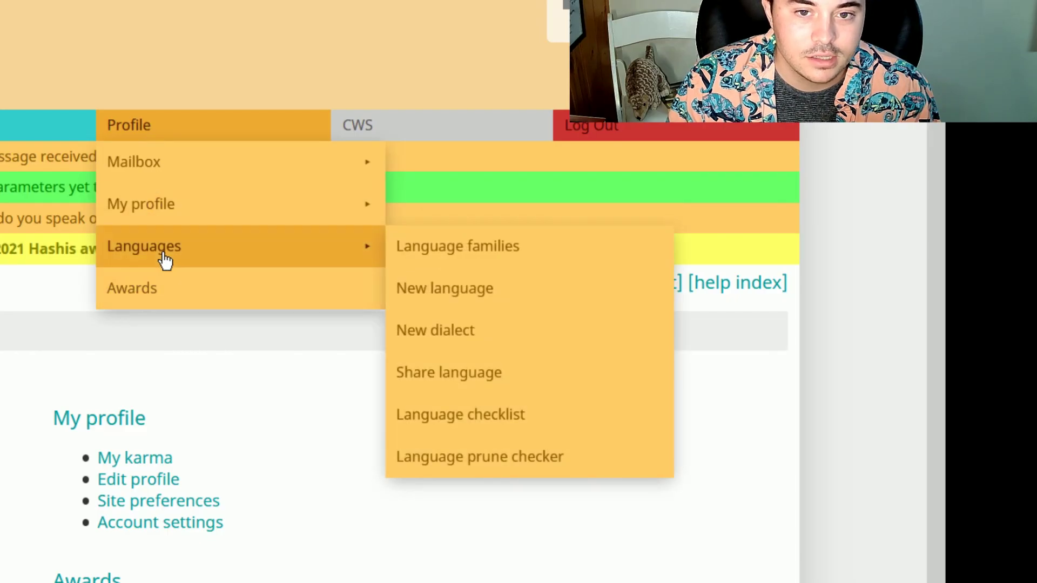
{"action": "left_click", "coordinate": [444, 288]}
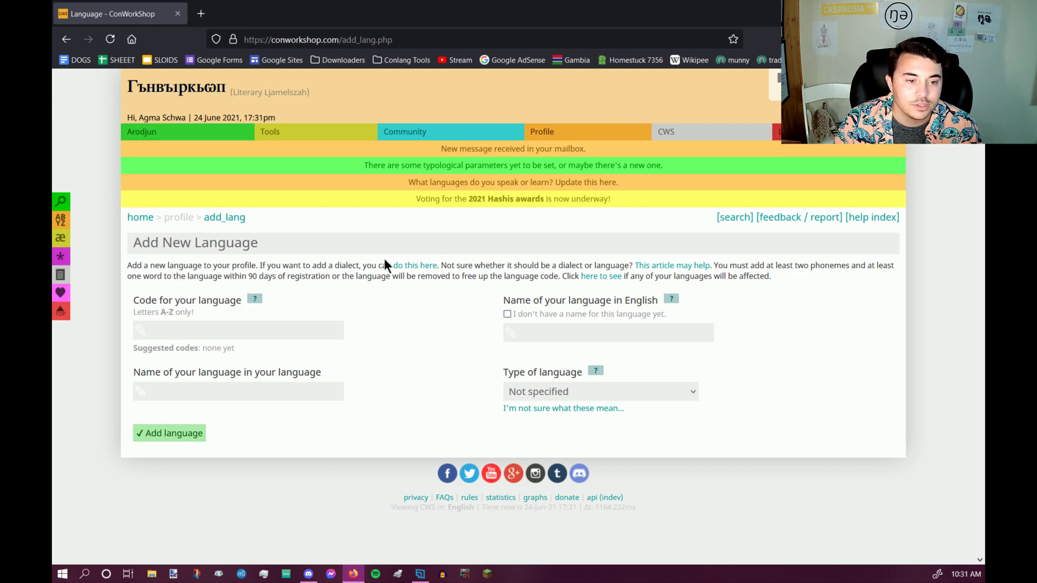
{"action": "left_click", "coordinate": [214, 333]}
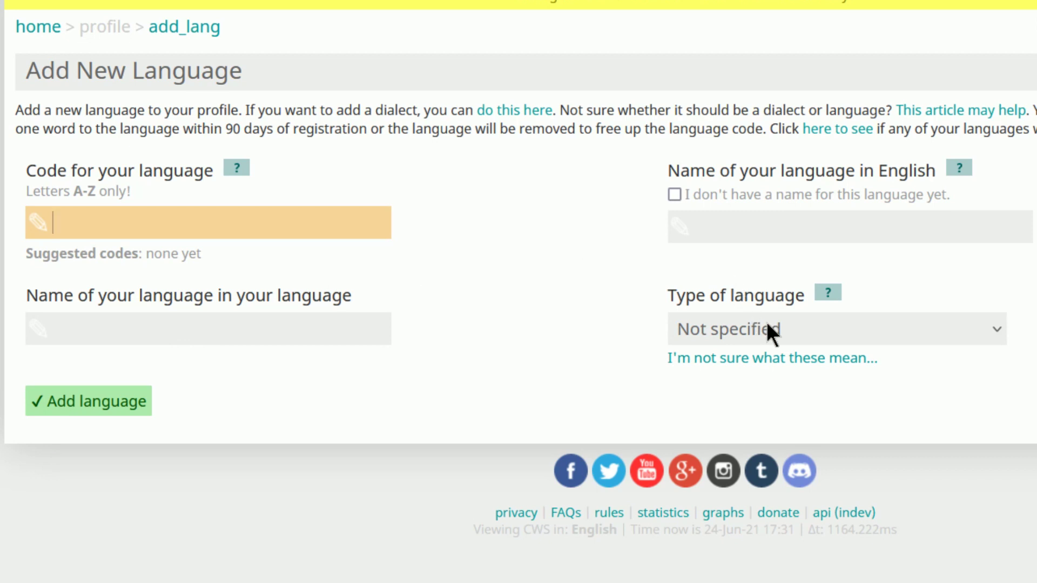
{"action": "left_click", "coordinate": [740, 226]}
{"action": "type", "text": "pr"}
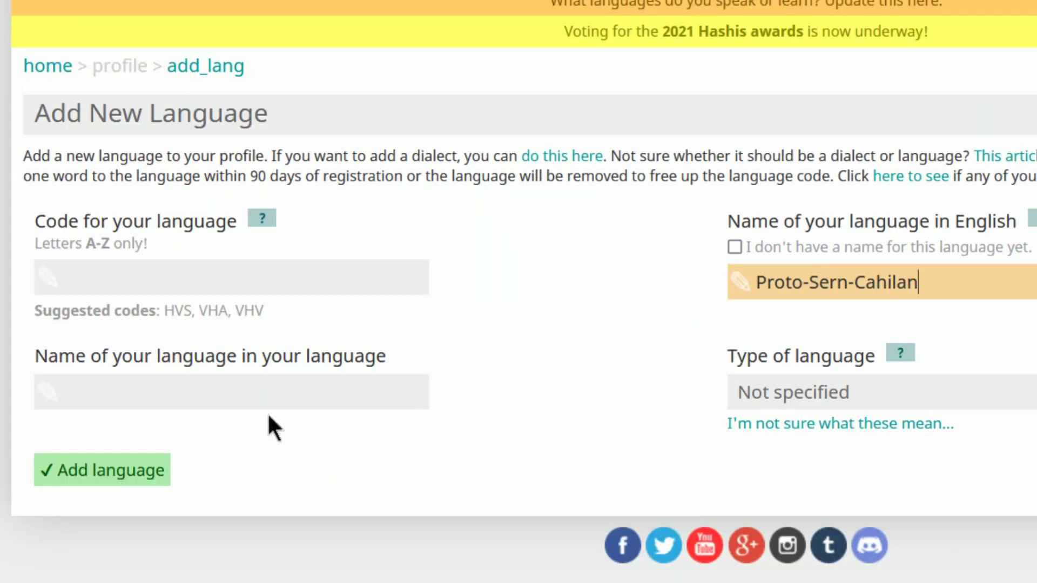
{"action": "left_click", "coordinate": [267, 388]}
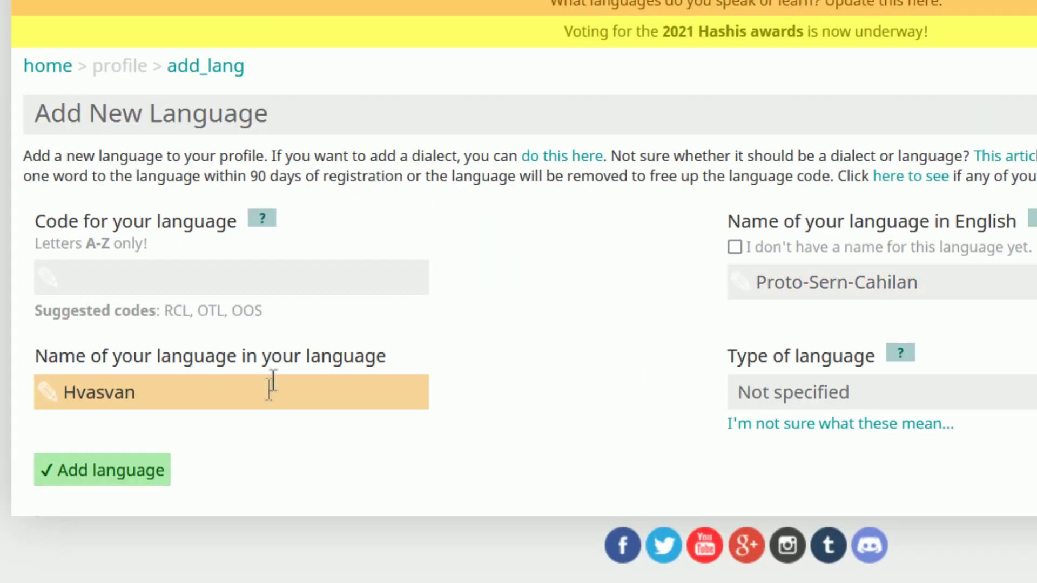
{"action": "left_click", "coordinate": [838, 402]}
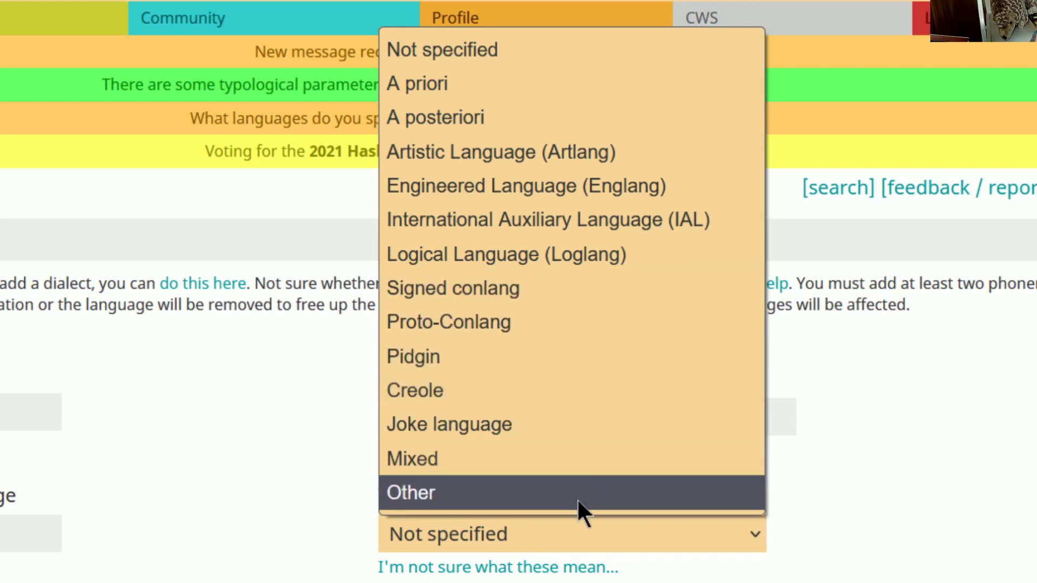
{"action": "left_click", "coordinate": [619, 160]}
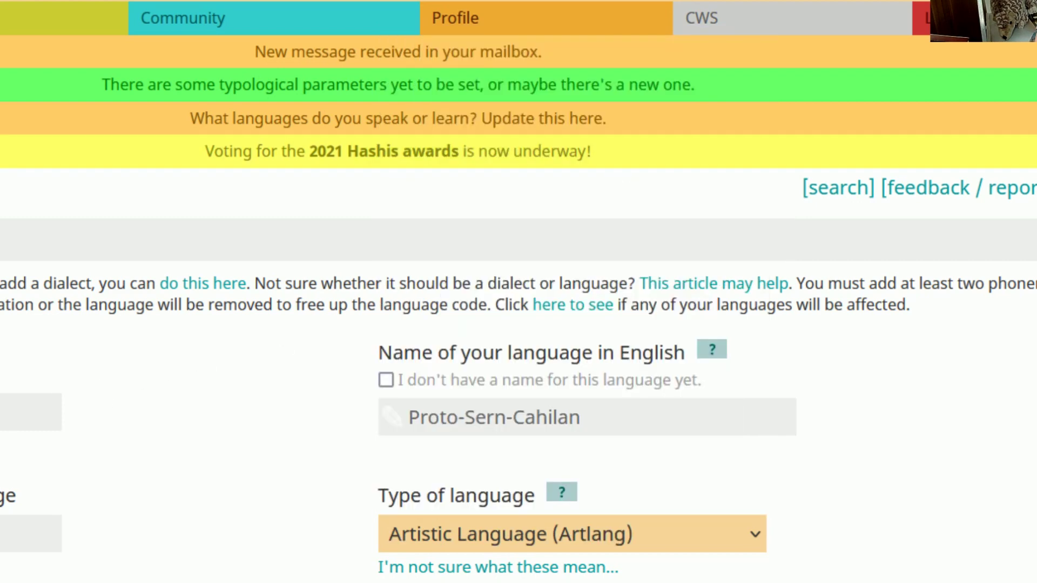
- Enter the language code HVSVN and submit the new language
{"action": "left_click", "coordinate": [31, 411]}
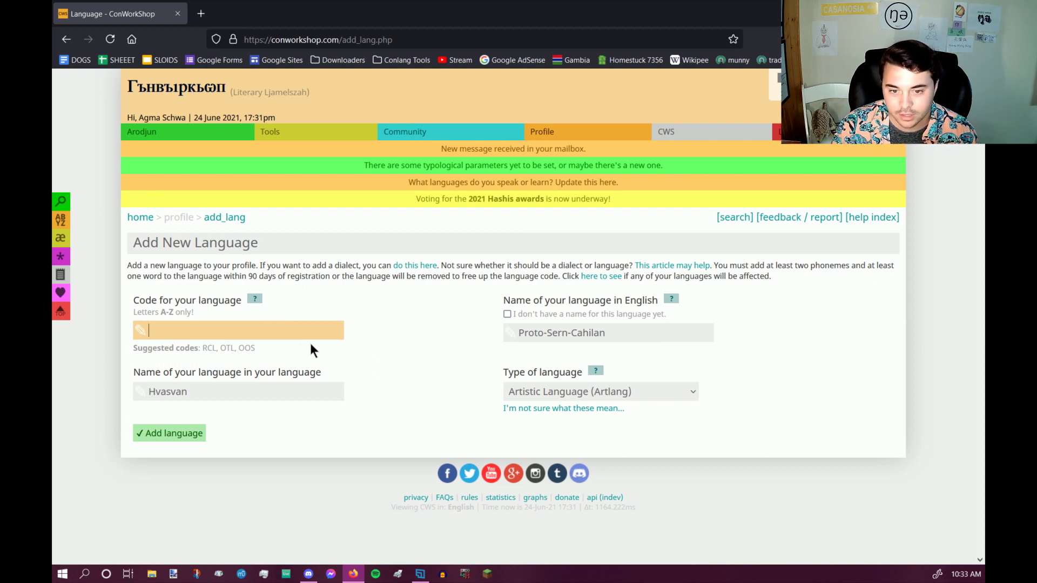
{"action": "type", "text": "HSN"}
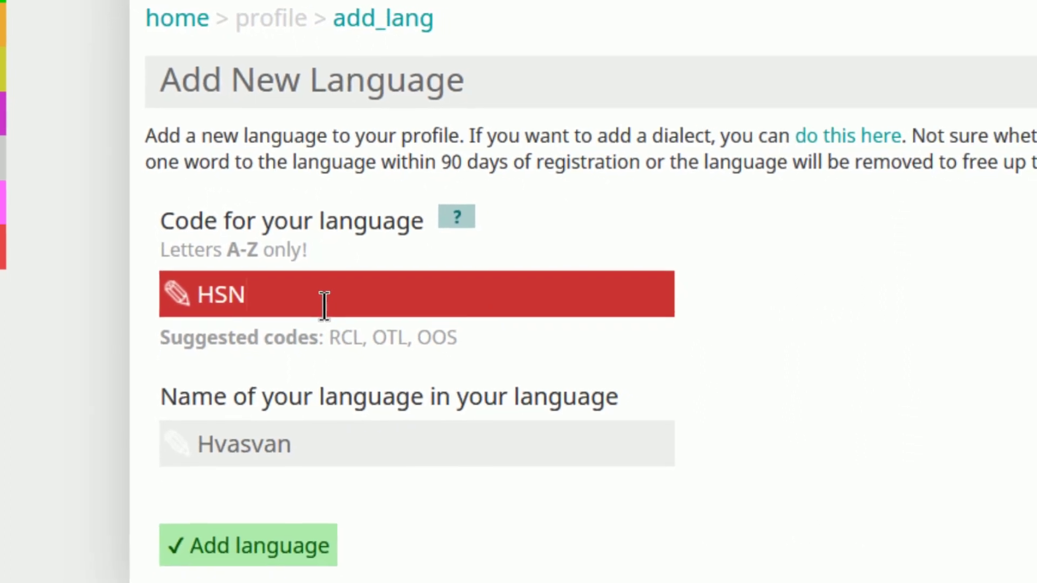
{"action": "key", "text": "BackSpace"}
{"action": "key", "text": "BackSpace"}
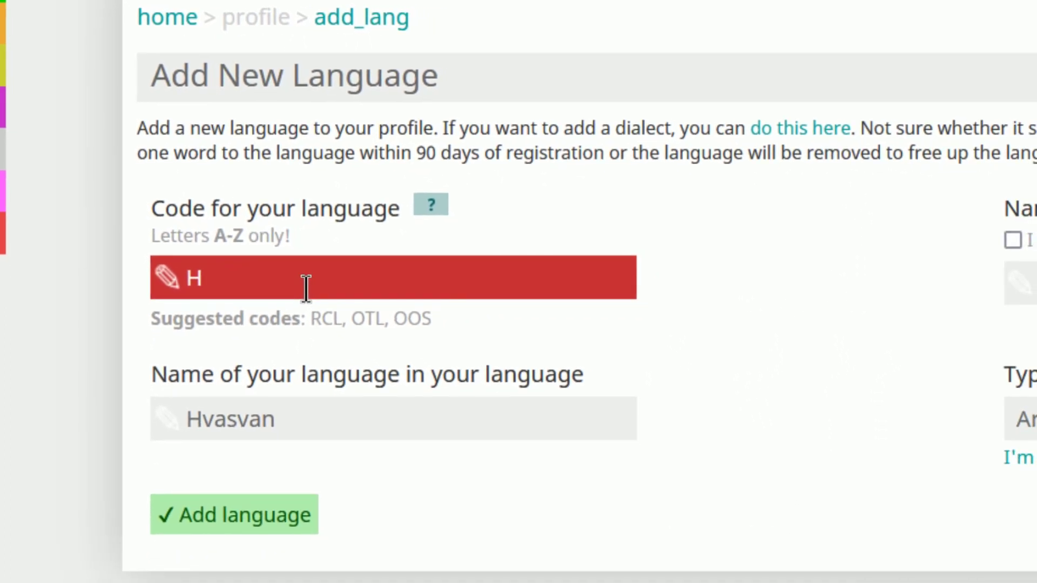
{"action": "type", "text": "VSVN"}
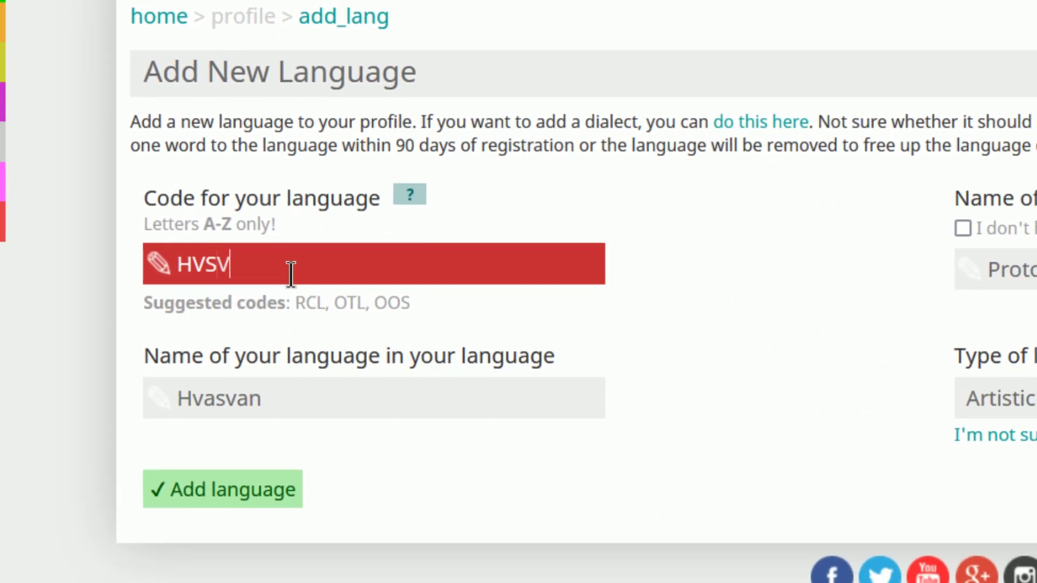
{"action": "left_click", "coordinate": [420, 384]}
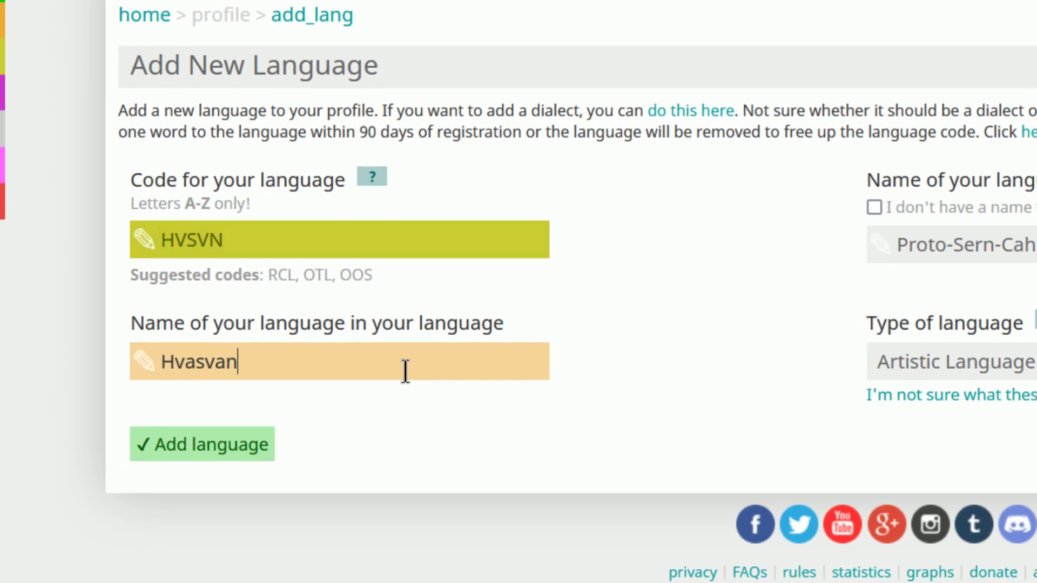
{"action": "left_click", "coordinate": [435, 446]}
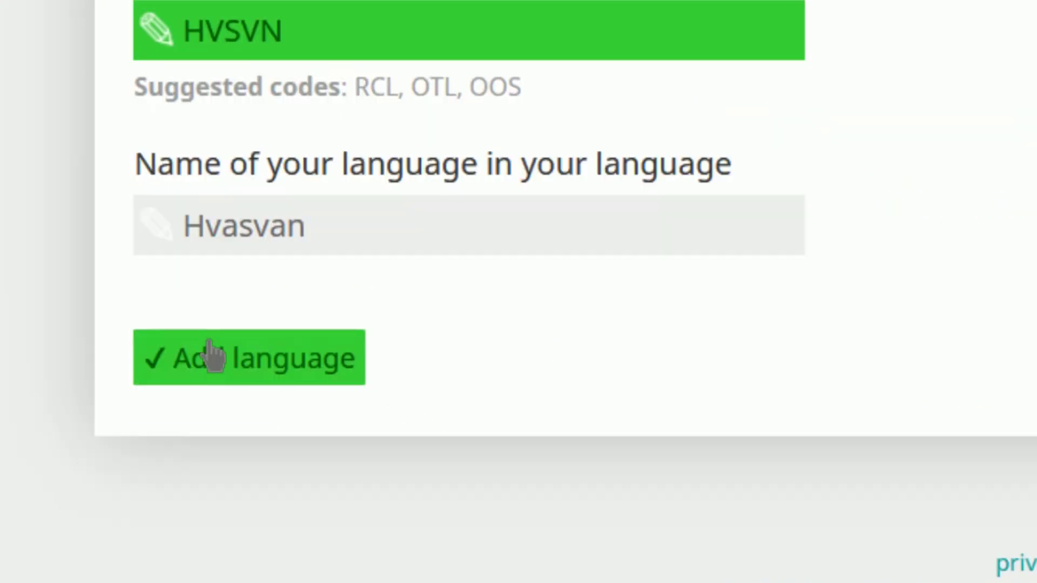
{"action": "left_click", "coordinate": [213, 356]}
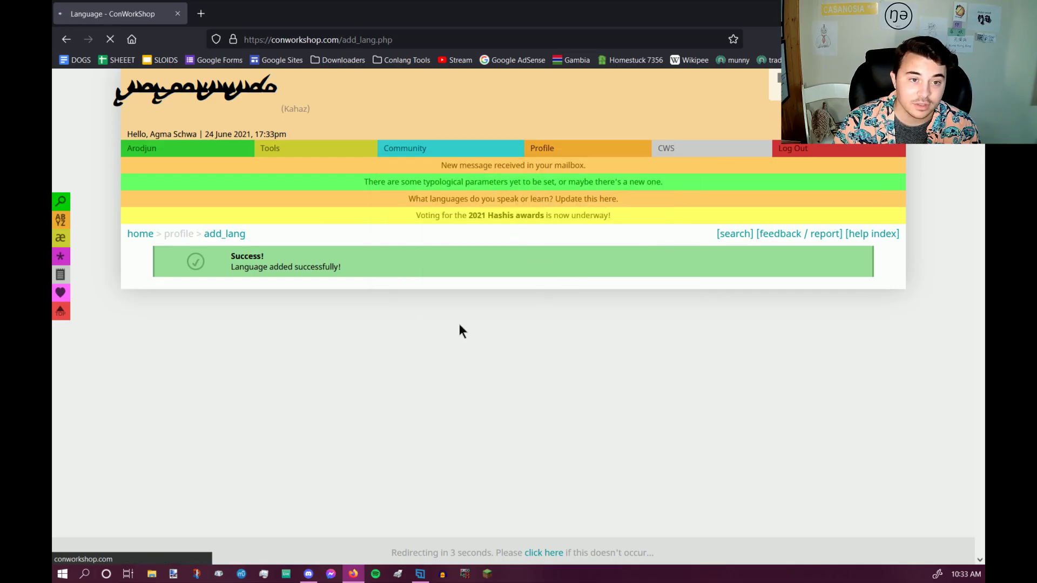
- Set the language status to Functional and look over the phonological system options
{"action": "scroll", "coordinate": [244, 324], "scroll_direction": "down", "scroll_amount": 2}
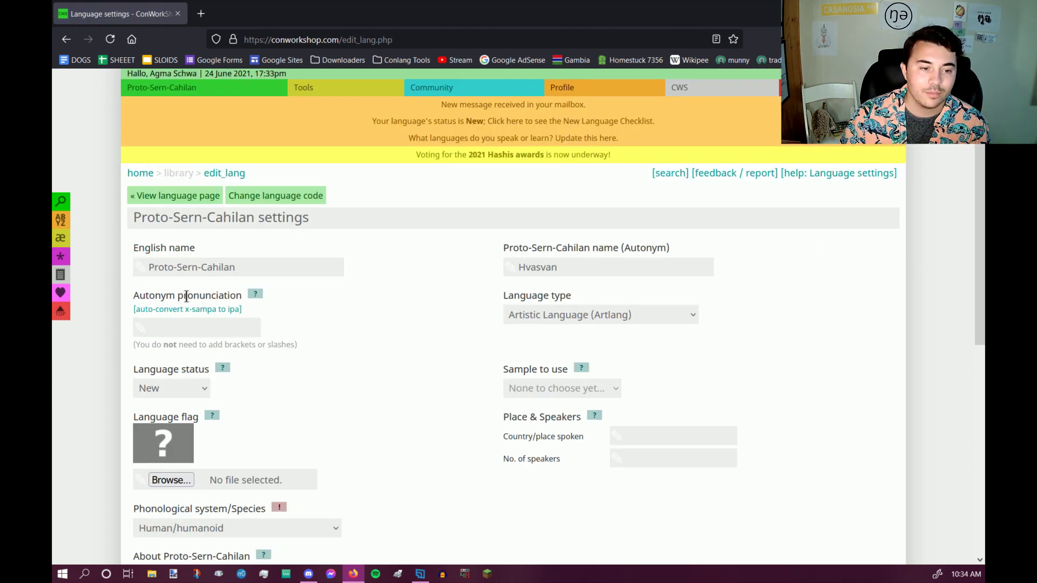
{"action": "scroll", "coordinate": [187, 296], "scroll_direction": "down", "scroll_amount": 2}
{"action": "left_click", "coordinate": [190, 264]}
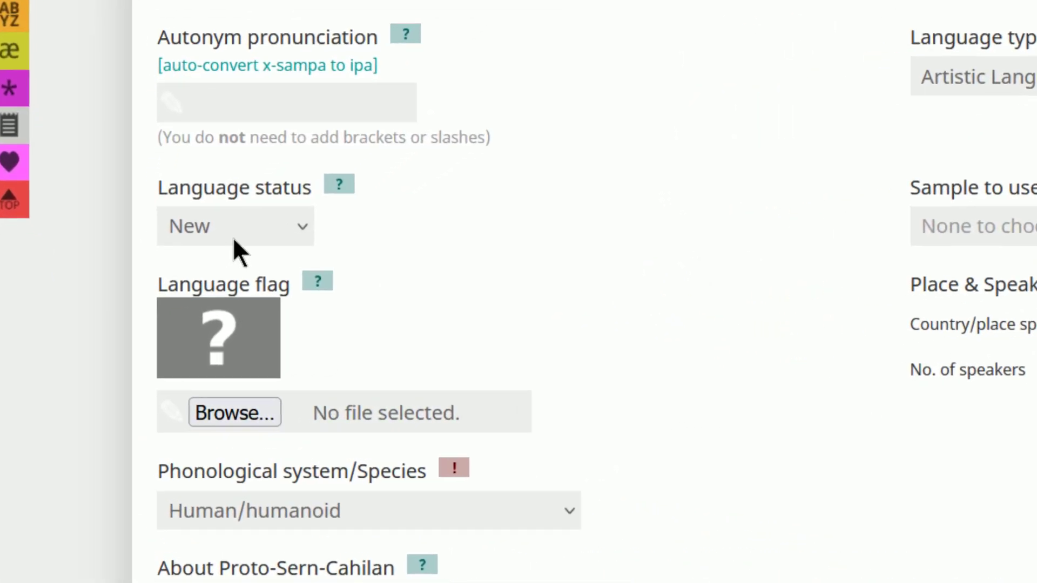
{"action": "left_click", "coordinate": [182, 311]}
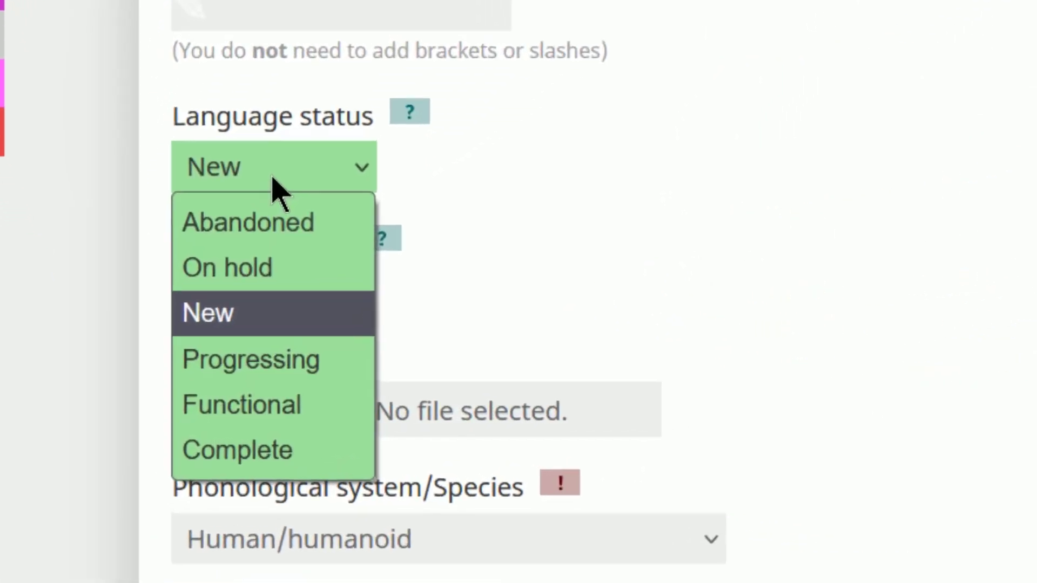
{"action": "left_click", "coordinate": [308, 405]}
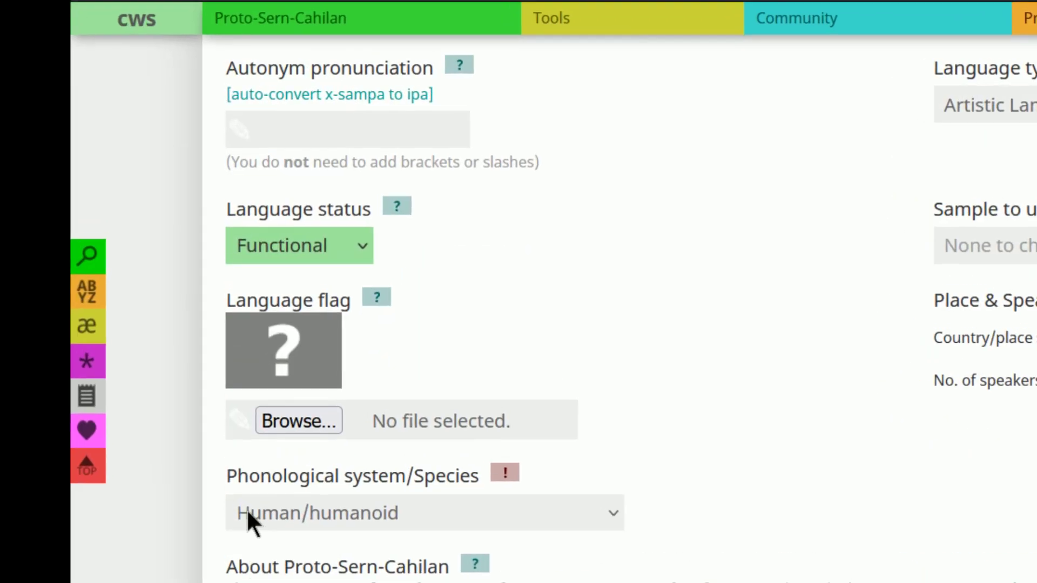
{"action": "left_click", "coordinate": [534, 516]}
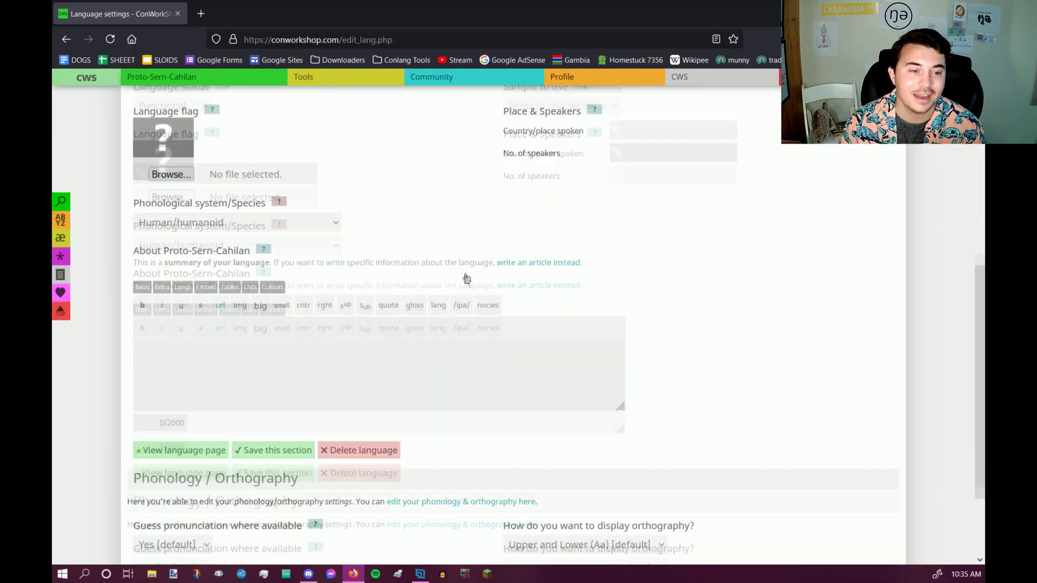
{"action": "scroll", "coordinate": [441, 296], "scroll_direction": "down", "scroll_amount": 1}
{"action": "scroll", "coordinate": [442, 296], "scroll_direction": "up", "scroll_amount": 1}
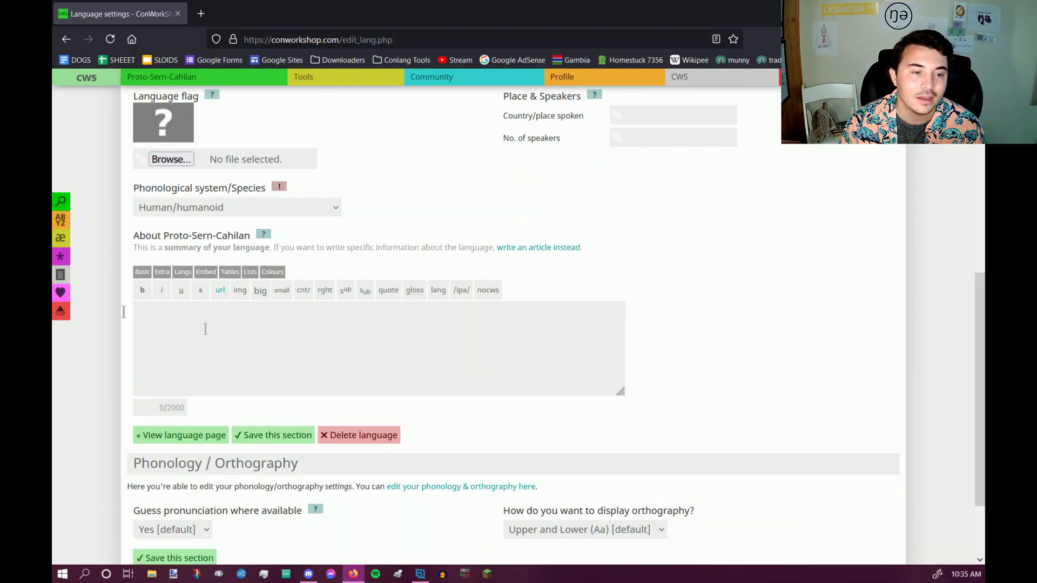
- Paste the Sern-Cahilan mother-language description into the About summary and save the section
{"action": "left_click", "coordinate": [304, 345]}
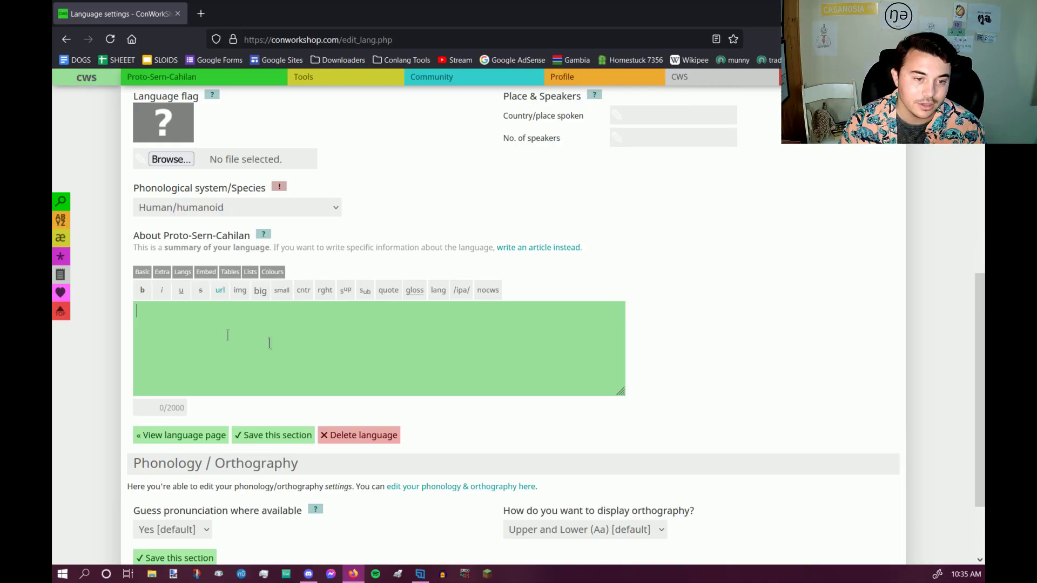
{"action": "type", "text": "Proto-Sern-Cahilan is the mother language of all Sern-Cahilan languages in the World of Bez, including Arodjun among others. It is a very synthetic language with fascinating animacy hierarchies and obviation systems."}
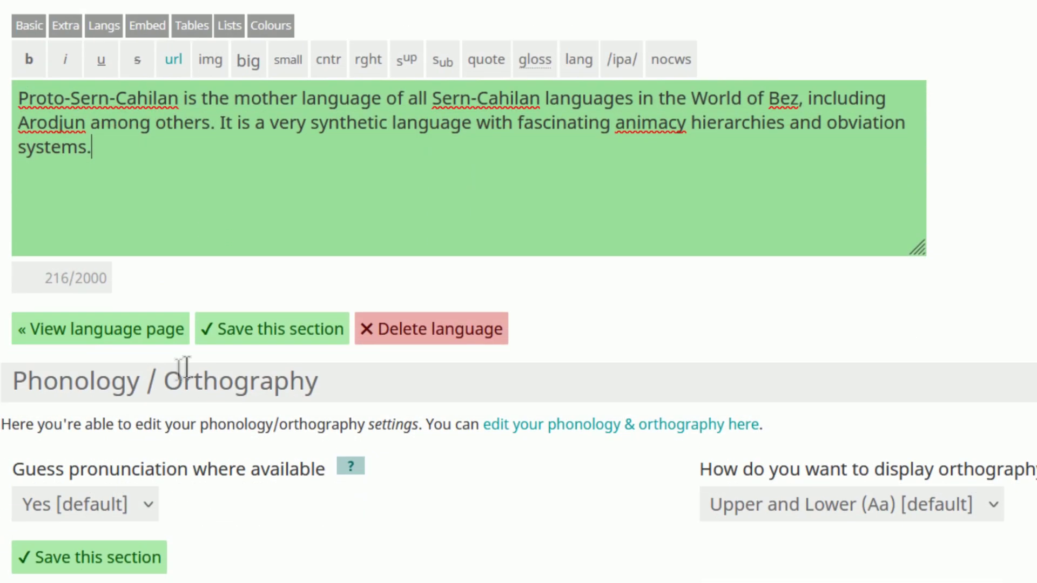
{"action": "left_click", "coordinate": [238, 448]}
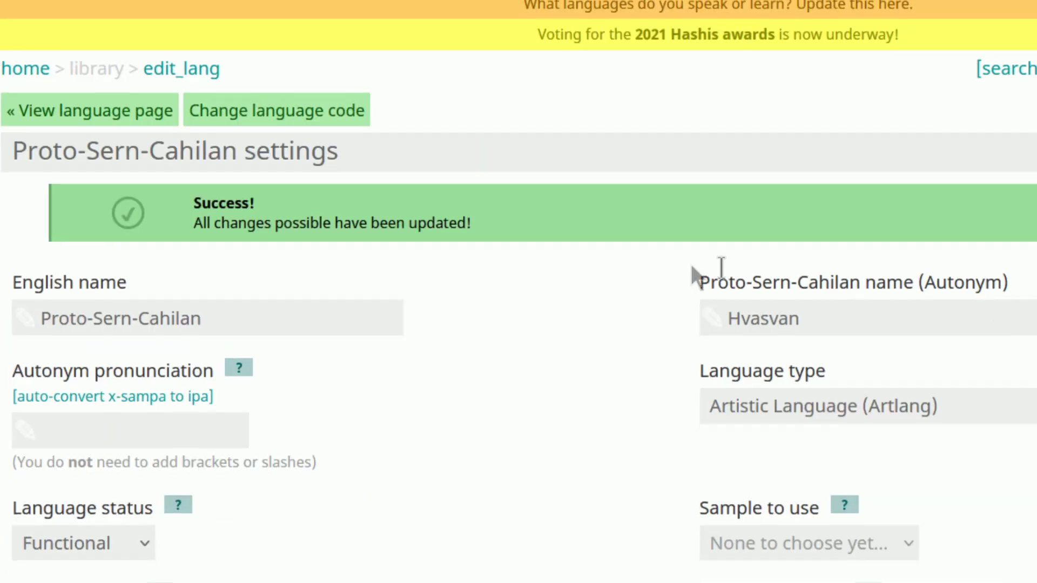
- Scroll to the phonetic inventory and open the 'What to do with the list?' choices
{"action": "scroll", "coordinate": [678, 271], "scroll_direction": "down", "scroll_amount": 10}
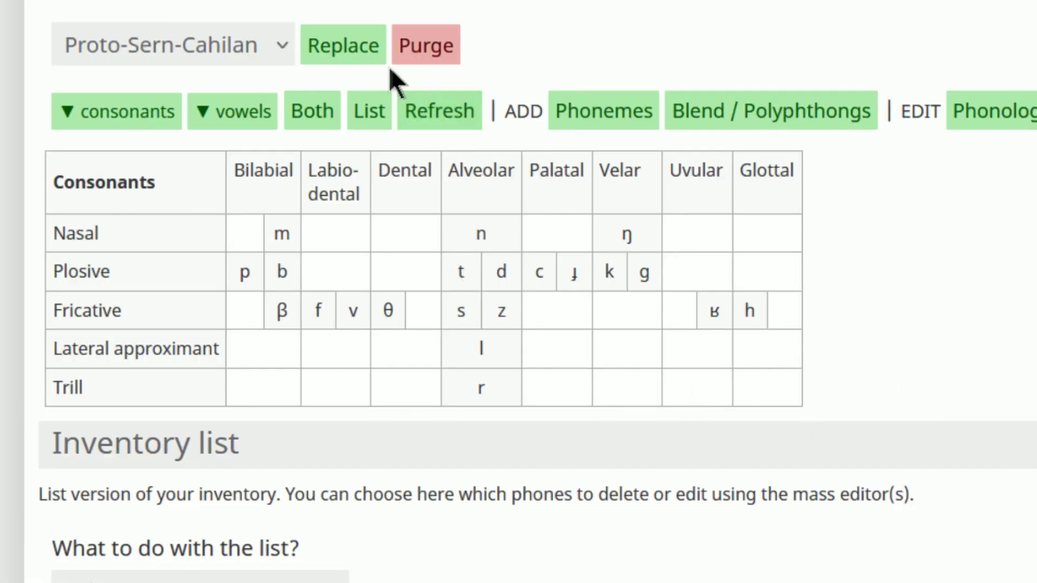
{"action": "scroll", "coordinate": [366, 162], "scroll_direction": "down", "scroll_amount": 5}
{"action": "scroll", "coordinate": [369, 156], "scroll_direction": "up", "scroll_amount": 3}
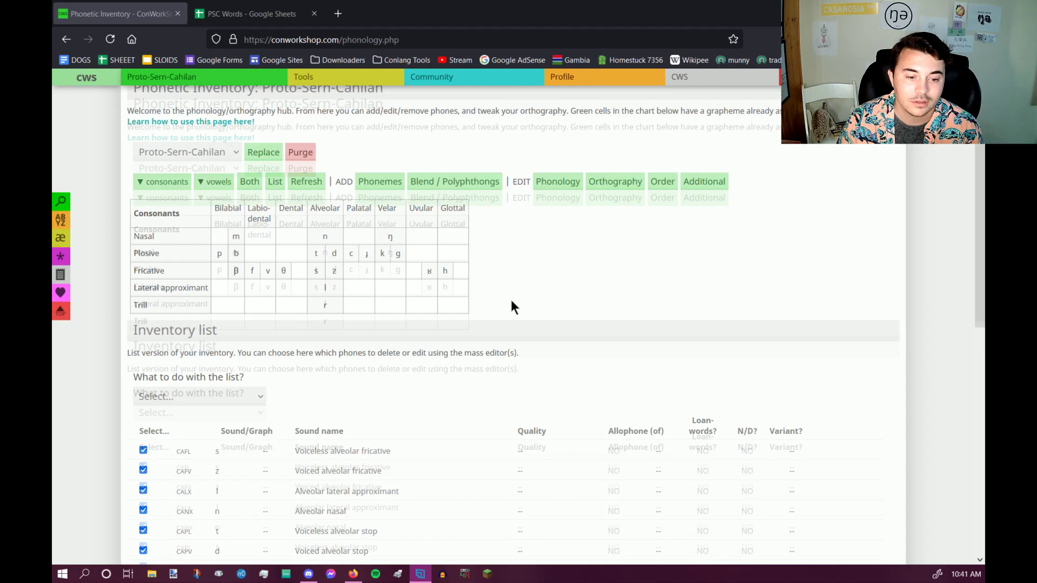
{"action": "scroll", "coordinate": [902, 216], "scroll_direction": "down", "scroll_amount": 10}
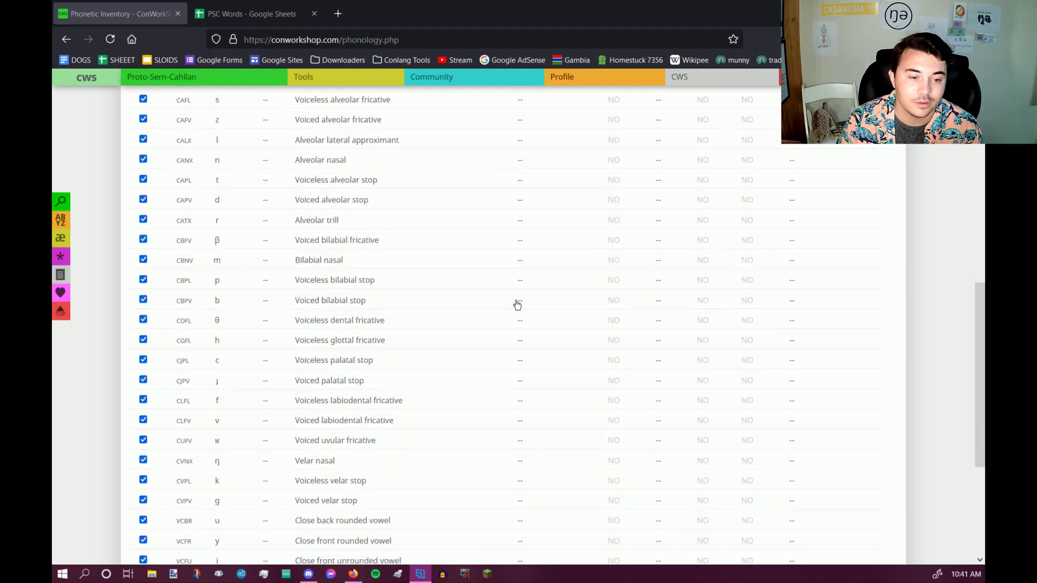
{"action": "scroll", "coordinate": [486, 340], "scroll_direction": "up", "scroll_amount": 10}
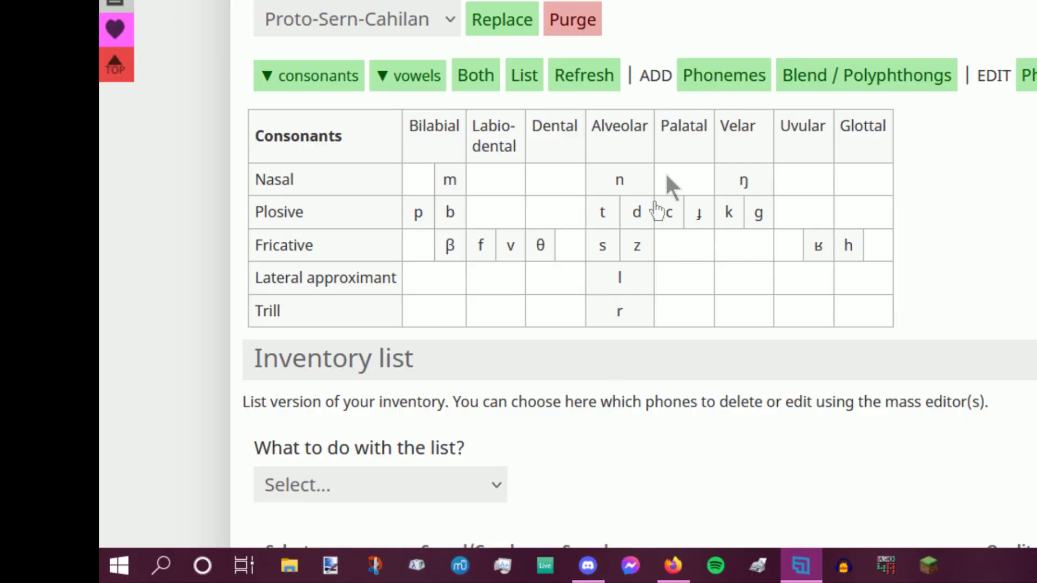
{"action": "scroll", "coordinate": [242, 425], "scroll_direction": "down", "scroll_amount": 3}
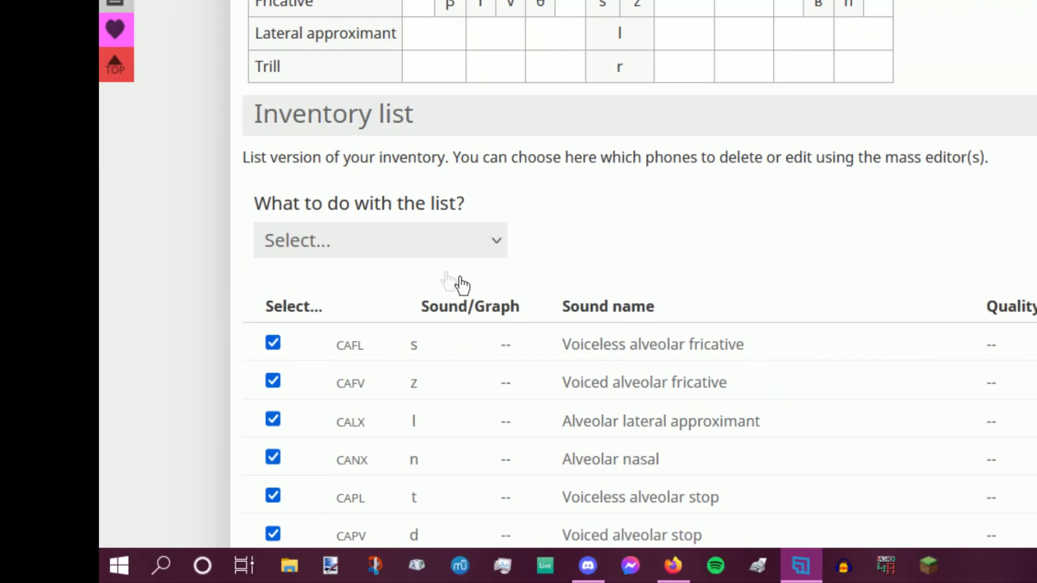
{"action": "left_click", "coordinate": [453, 248]}
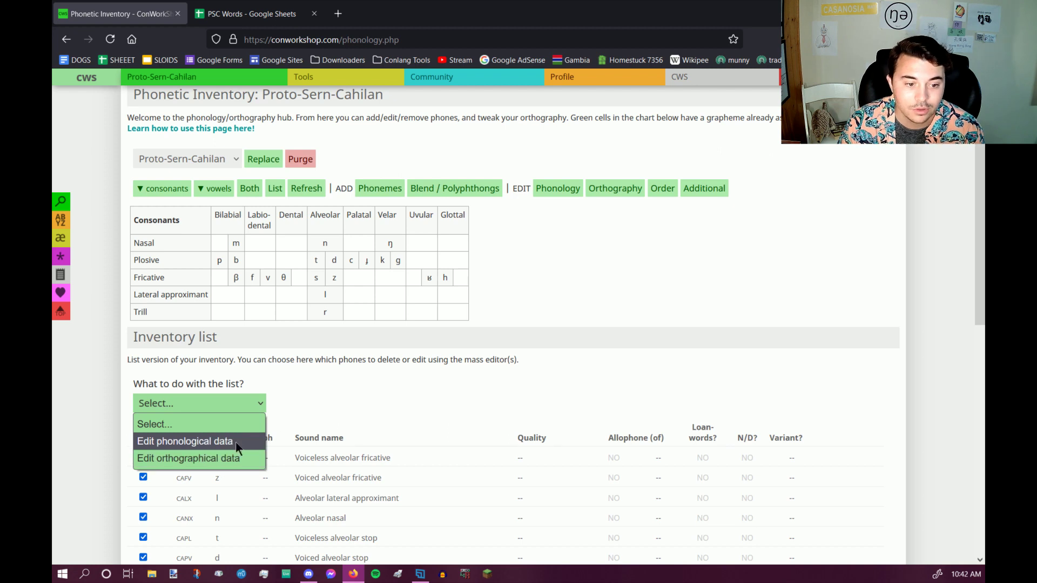
{"action": "left_click", "coordinate": [220, 458]}
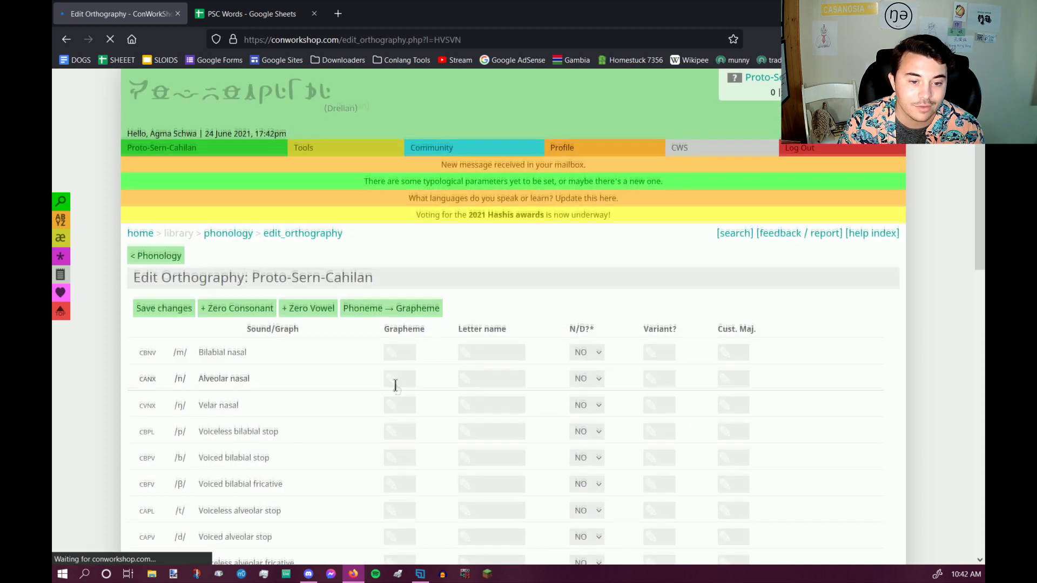
{"action": "scroll", "coordinate": [417, 366], "scroll_direction": "down", "scroll_amount": 3}
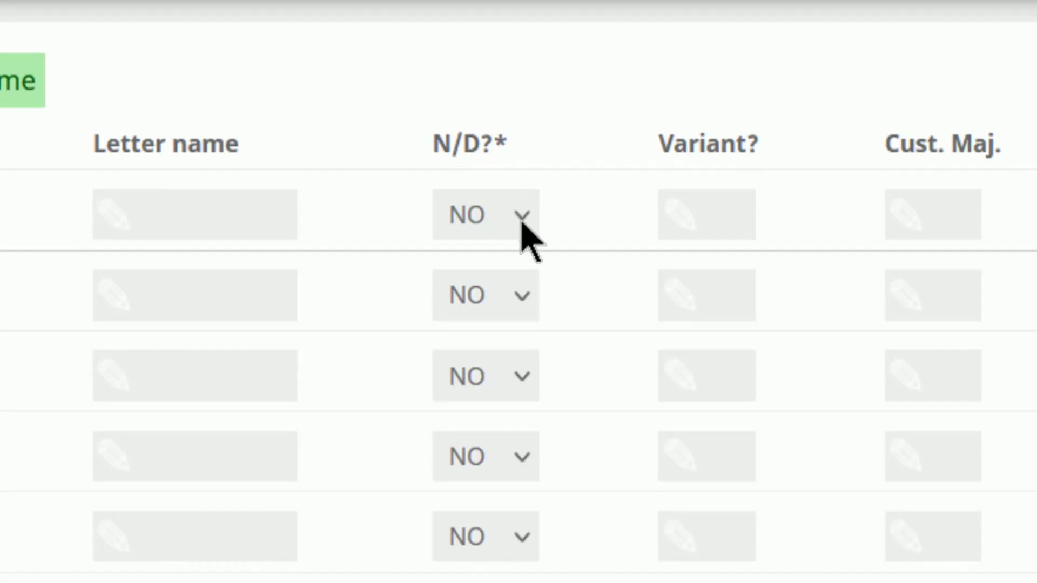
{"action": "left_click", "coordinate": [599, 159]}
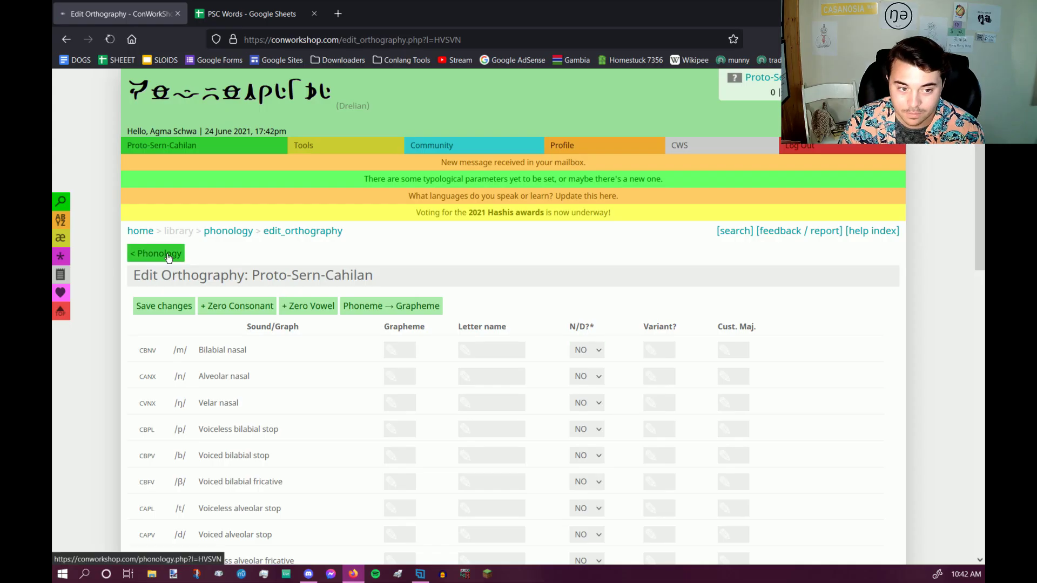
{"action": "left_click", "coordinate": [156, 254]}
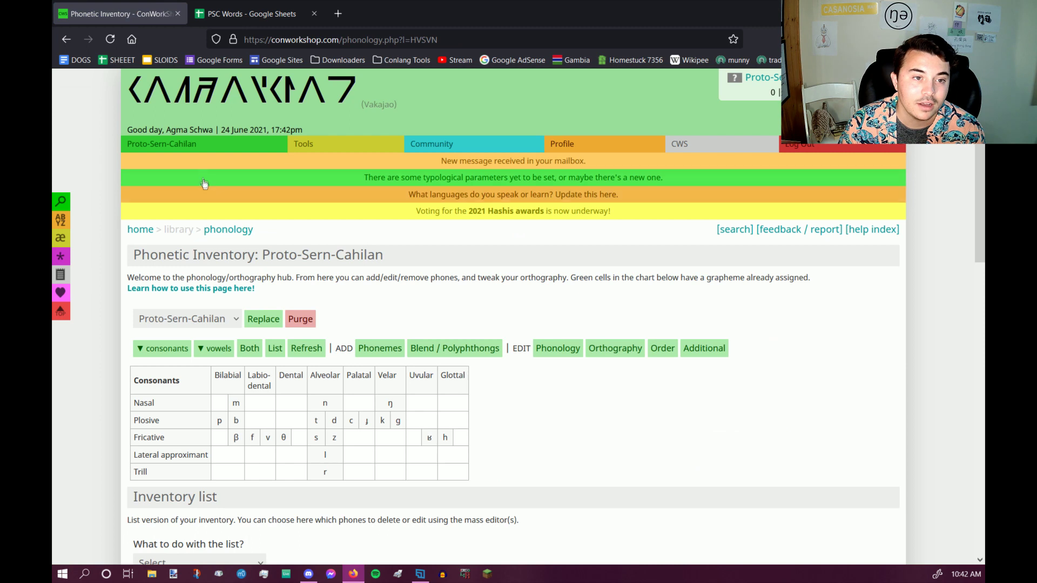
- Browse the Proto-Sern-Cahilan Library map from Dictionary to Settings, then open the Dictionary
{"action": "left_click", "coordinate": [199, 147]}
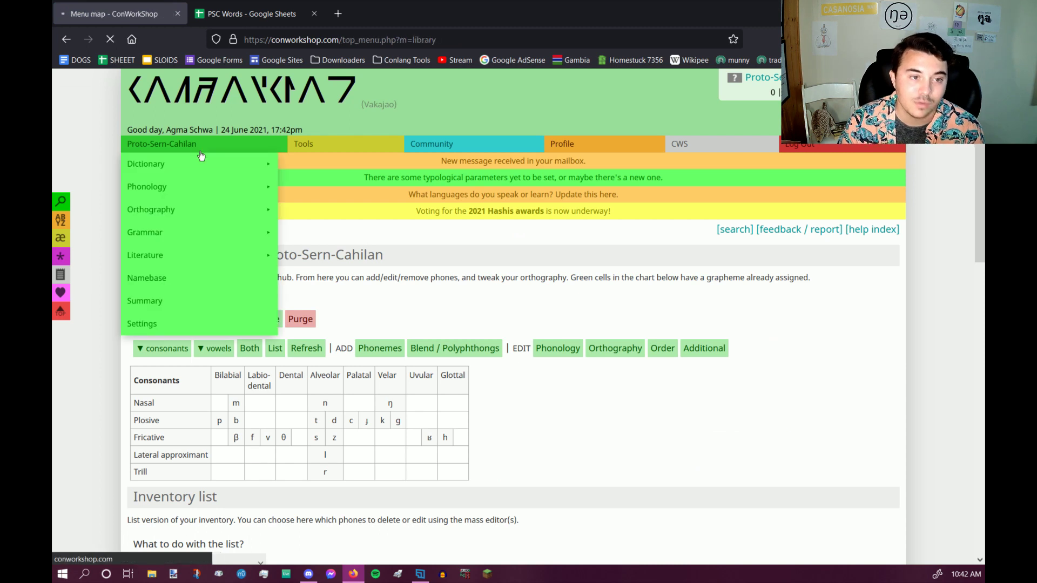
{"action": "scroll", "coordinate": [716, 367], "scroll_direction": "down", "scroll_amount": 3}
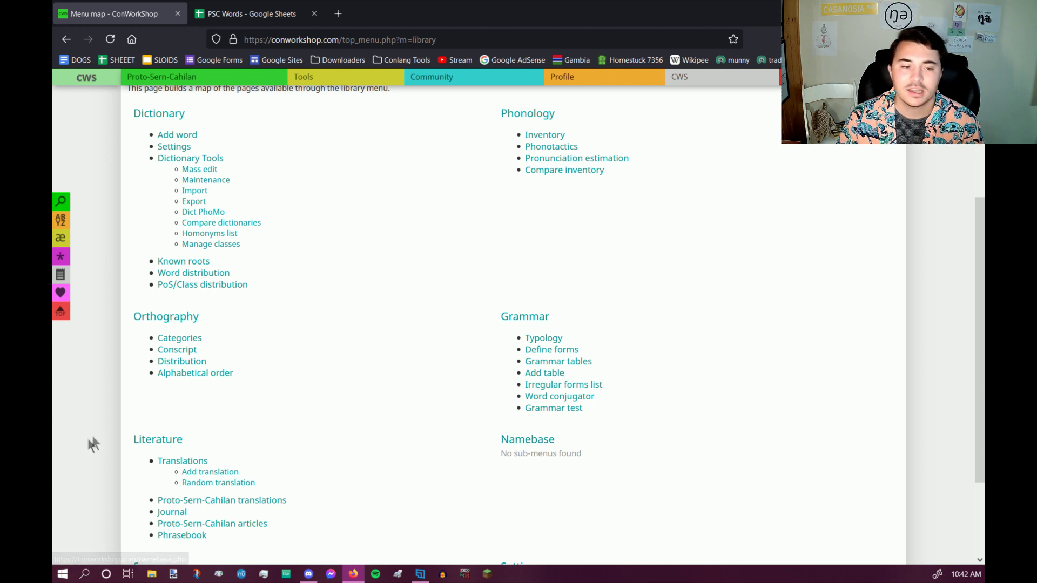
{"action": "scroll", "coordinate": [186, 445], "scroll_direction": "down", "scroll_amount": 2}
{"action": "scroll", "coordinate": [186, 445], "scroll_direction": "up", "scroll_amount": 2}
{"action": "scroll", "coordinate": [180, 314], "scroll_direction": "down", "scroll_amount": 2}
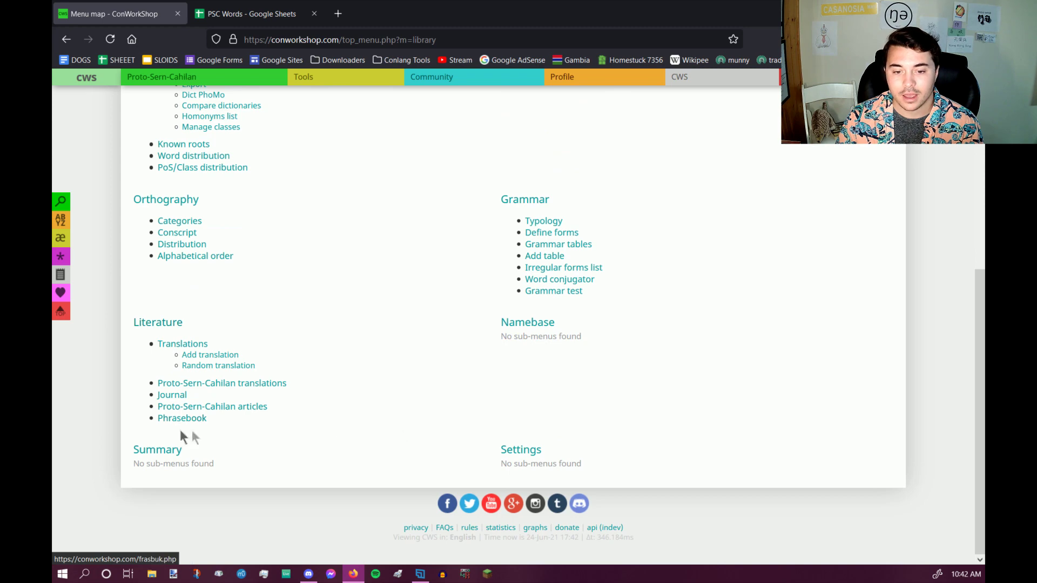
{"action": "scroll", "coordinate": [382, 432], "scroll_direction": "up", "scroll_amount": 3}
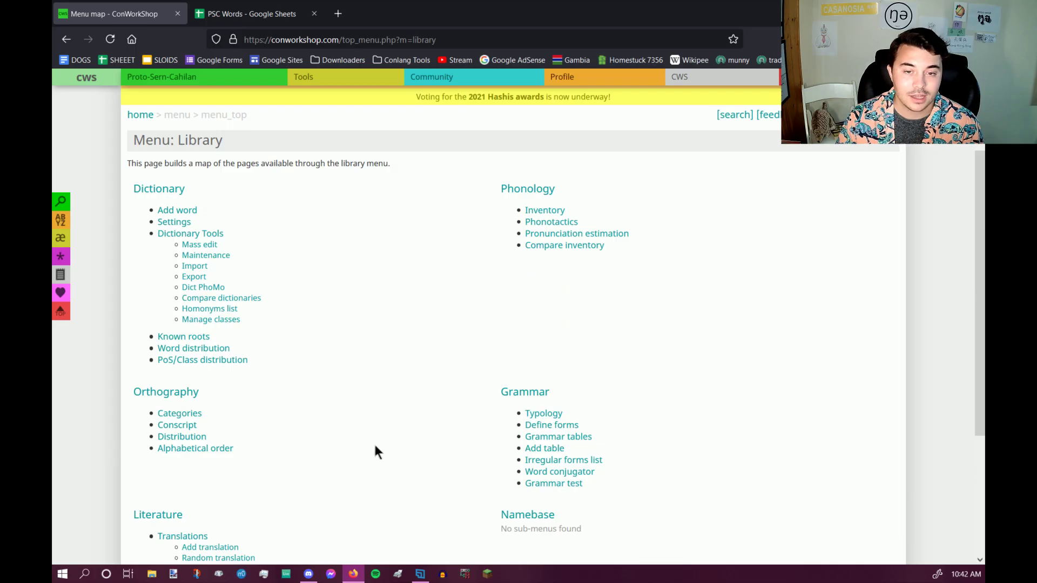
{"action": "left_click", "coordinate": [175, 189]}
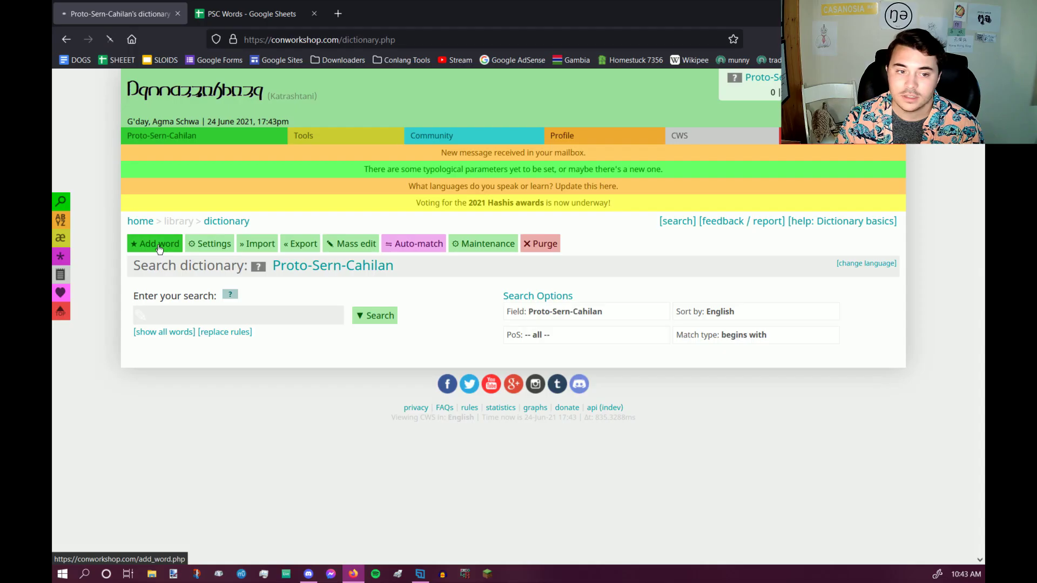
- Start a new dictionary word and copy alβoz from the PSC Words spreadsheet
{"action": "left_click", "coordinate": [191, 253]}
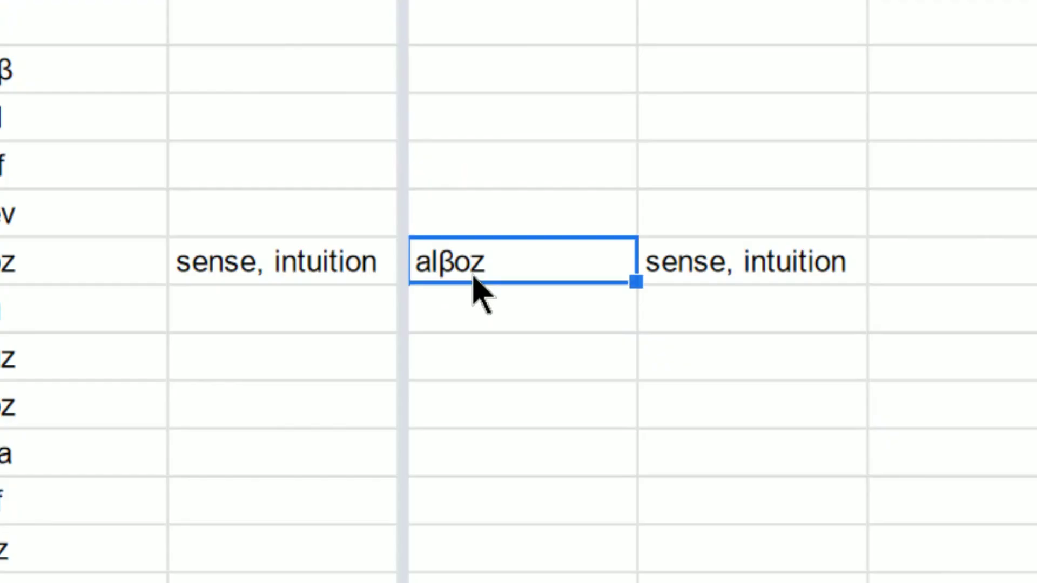
{"action": "double_click", "coordinate": [539, 264]}
{"action": "left_click_drag", "start_coordinate": [539, 264], "coordinate": [376, 257]}
{"action": "key", "text": "ctrl+c"}
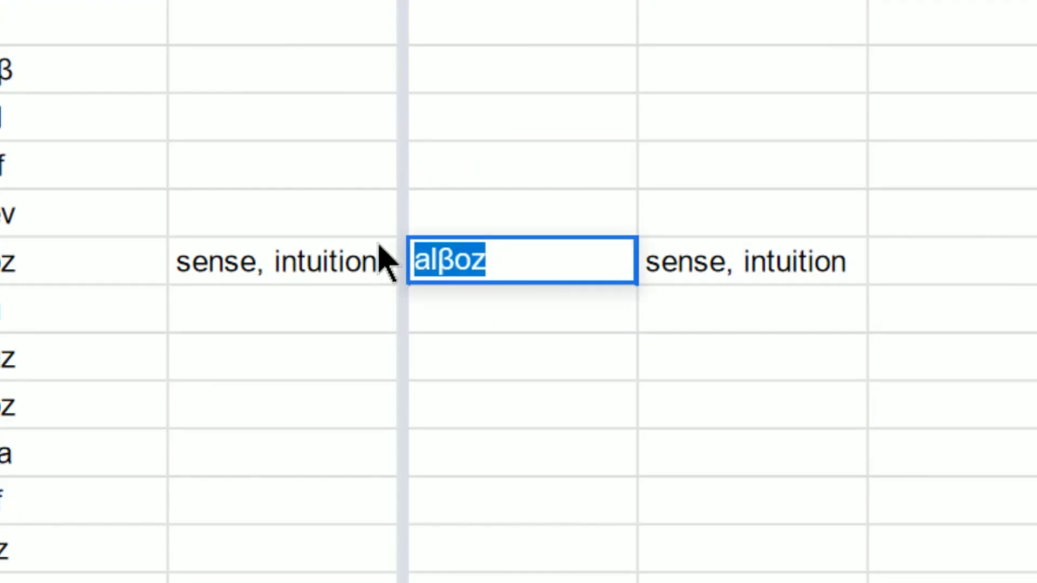
{"action": "left_click", "coordinate": [493, 320]}
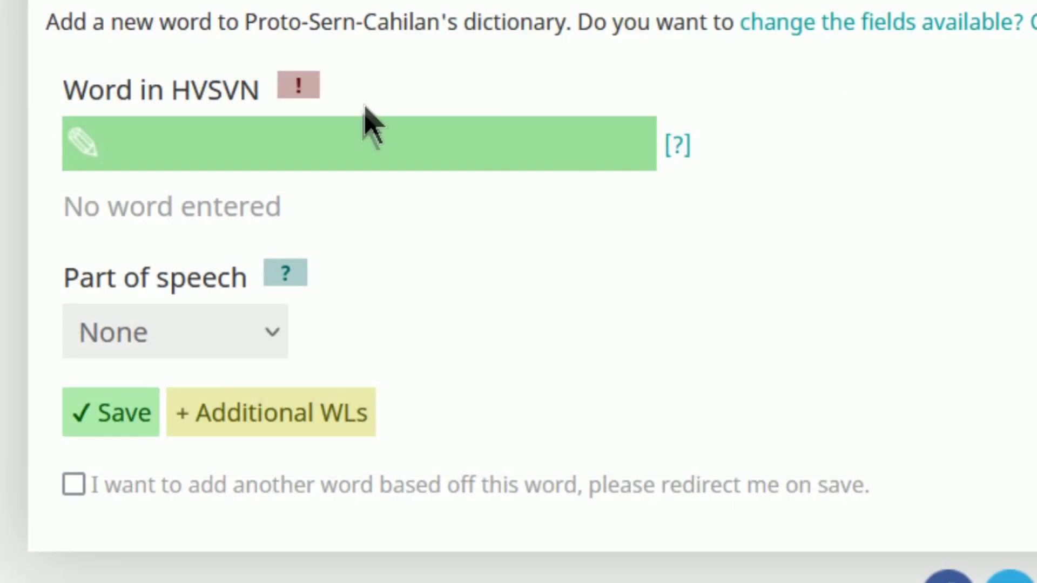
- Enter alβoz as a noun with the English definition 'sense, intuition'
{"action": "key", "text": "ctrl+v"}
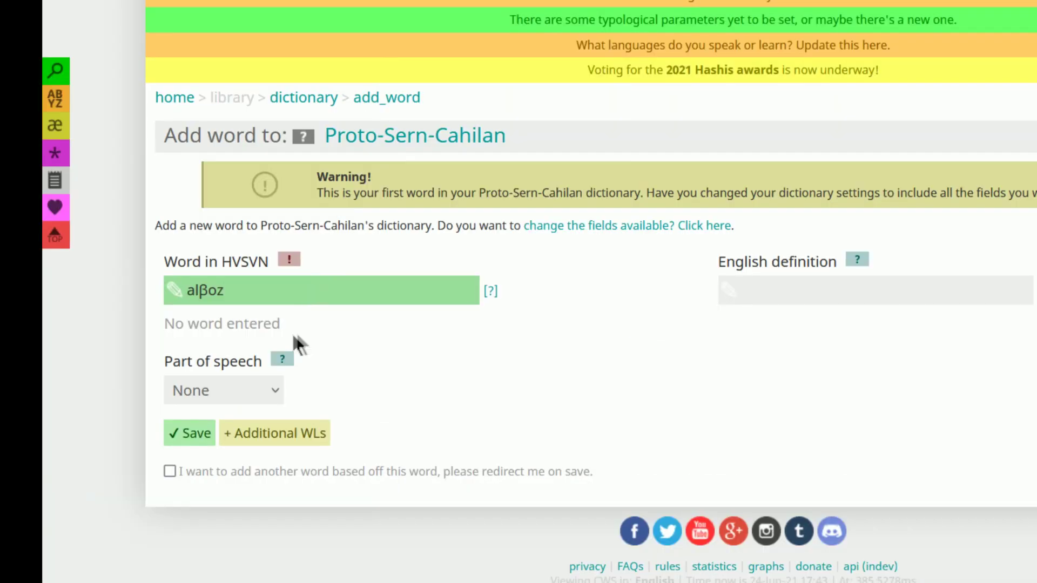
{"action": "left_click", "coordinate": [245, 385]}
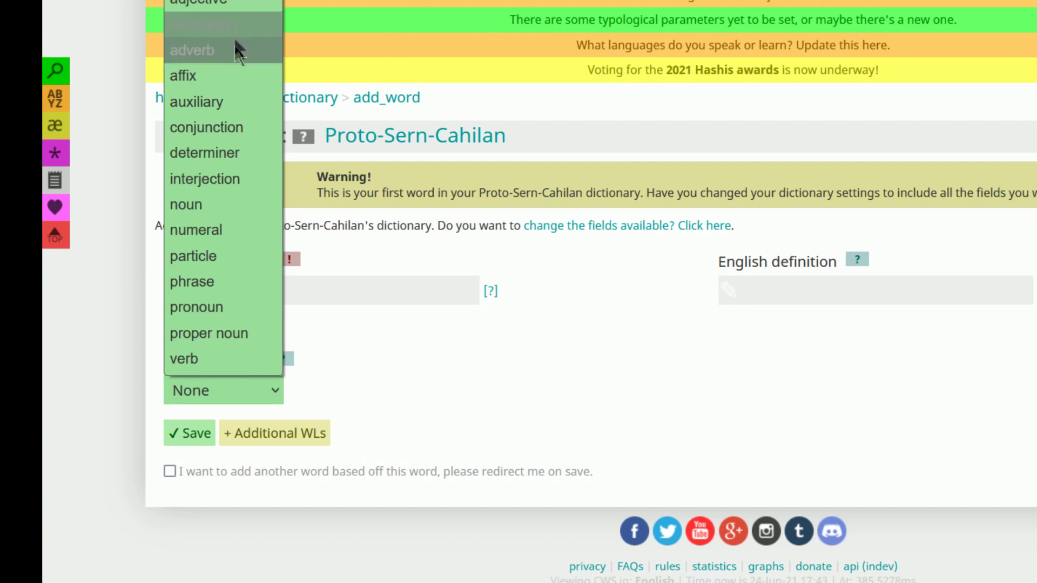
{"action": "left_click", "coordinate": [220, 204]}
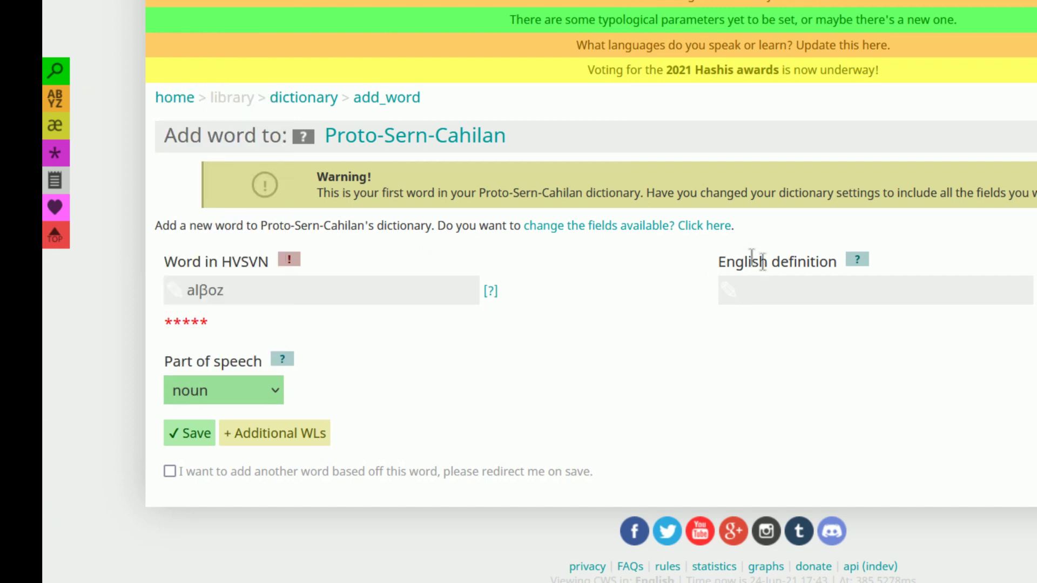
{"action": "left_click", "coordinate": [783, 283]}
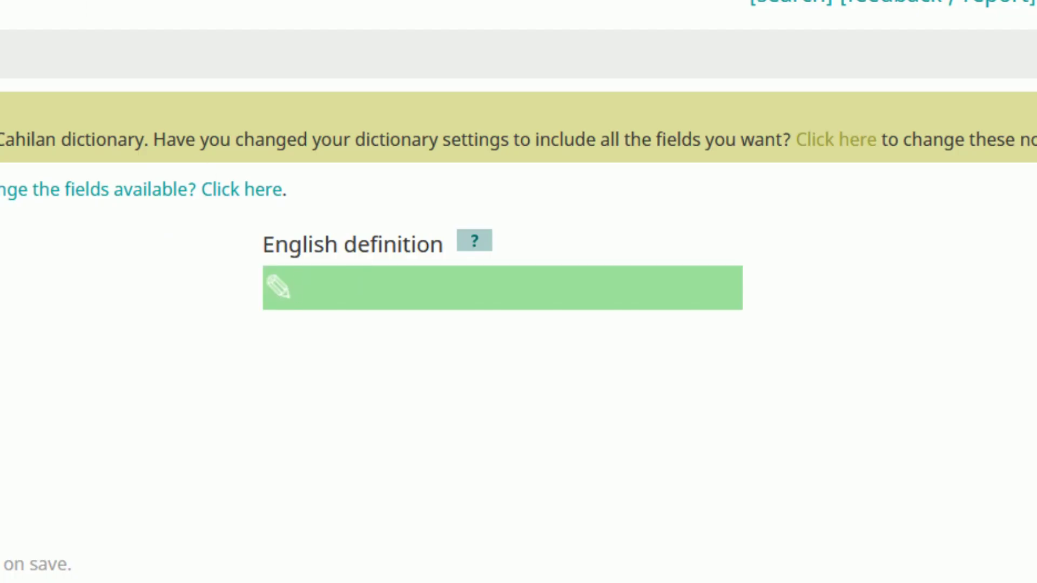
{"action": "type", "text": "sense, intuition"}
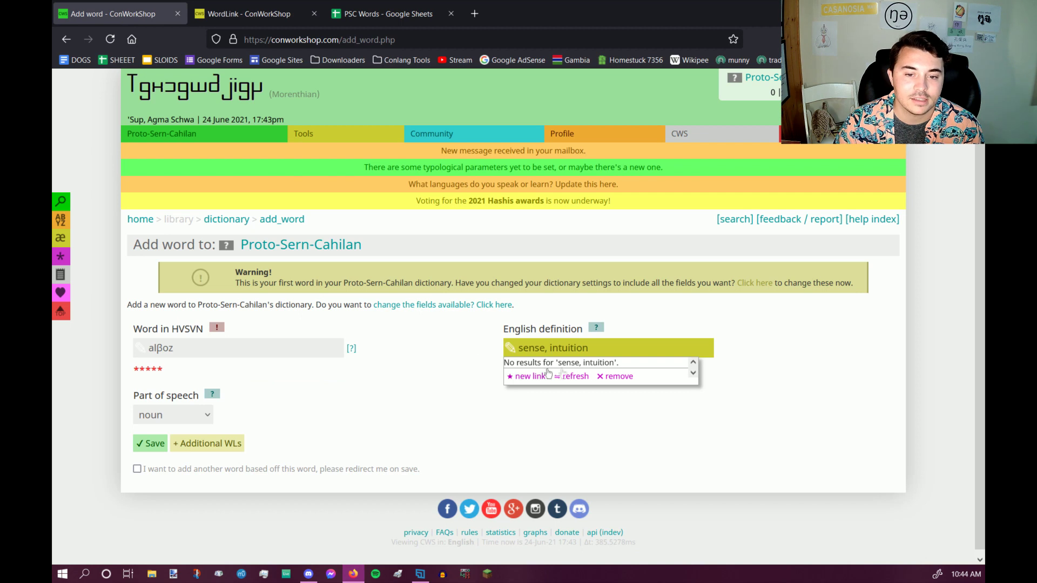
- Rework the English definition so 'sense' is followed by a semicolon instead of a comma
{"action": "left_click", "coordinate": [627, 376]}
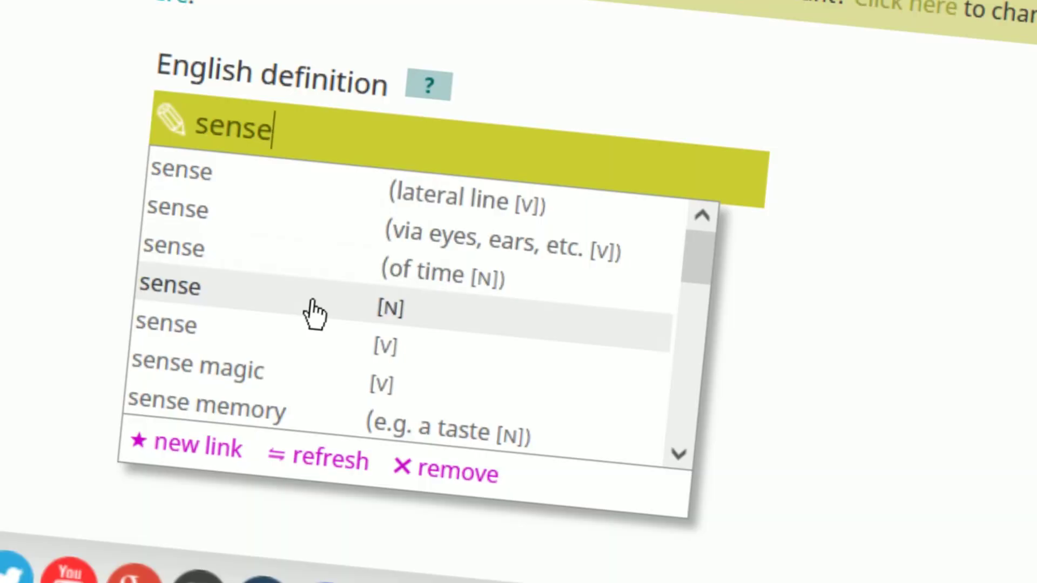
{"action": "scroll", "coordinate": [313, 313], "scroll_direction": "down", "scroll_amount": 3}
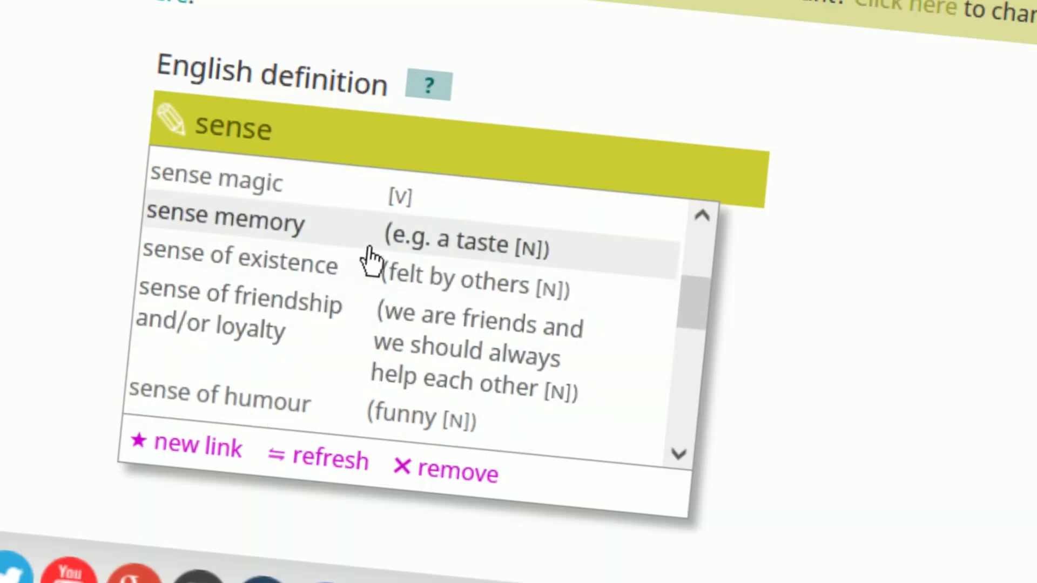
{"action": "scroll", "coordinate": [370, 262], "scroll_direction": "down", "scroll_amount": 5}
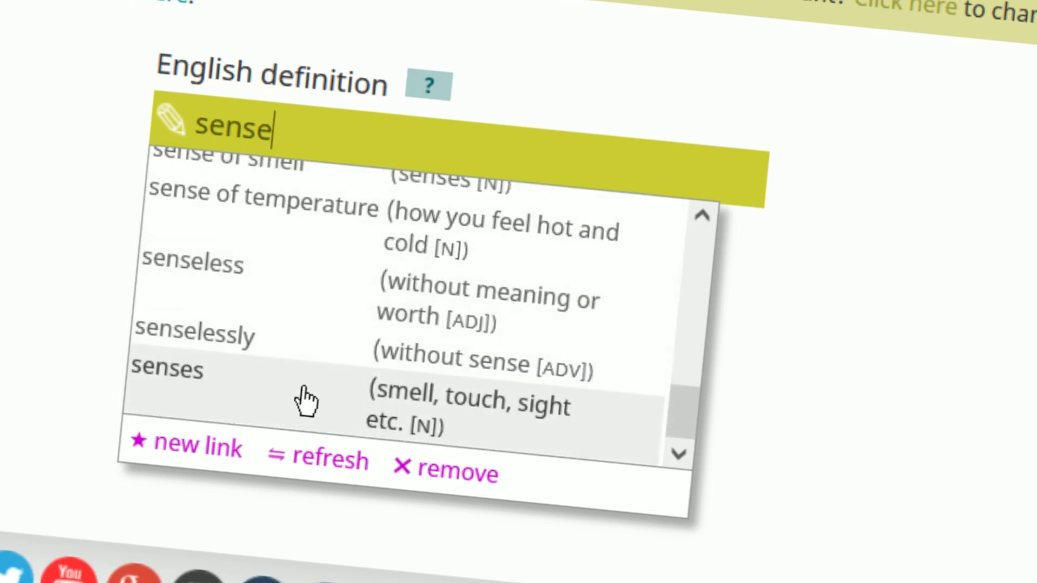
{"action": "left_click", "coordinate": [398, 116]}
{"action": "type", "text": ","}
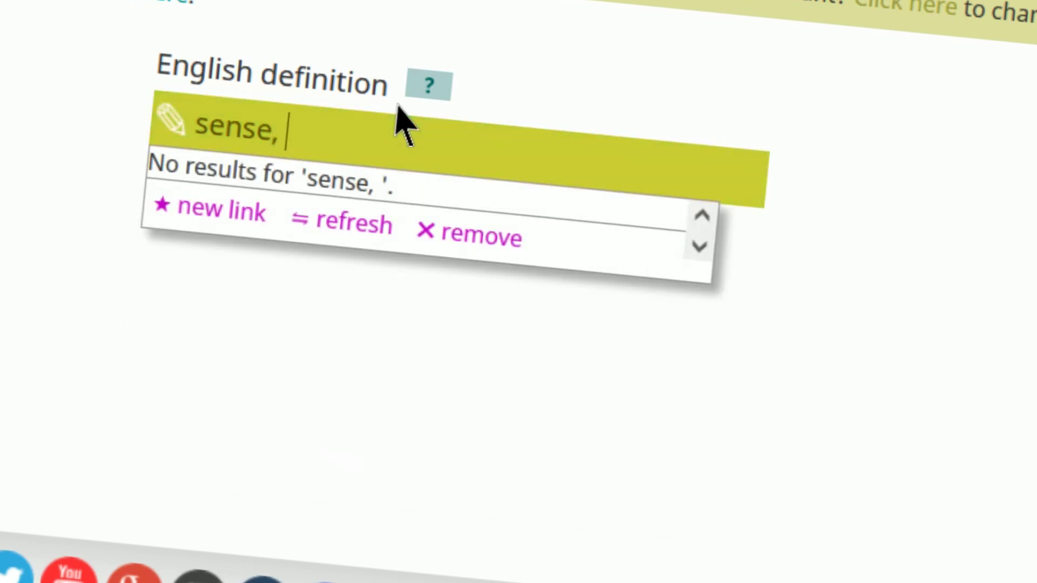
{"action": "key", "text": "BackSpace"}
{"action": "key", "text": "BackSpace"}
{"action": "type", "text": ";"}
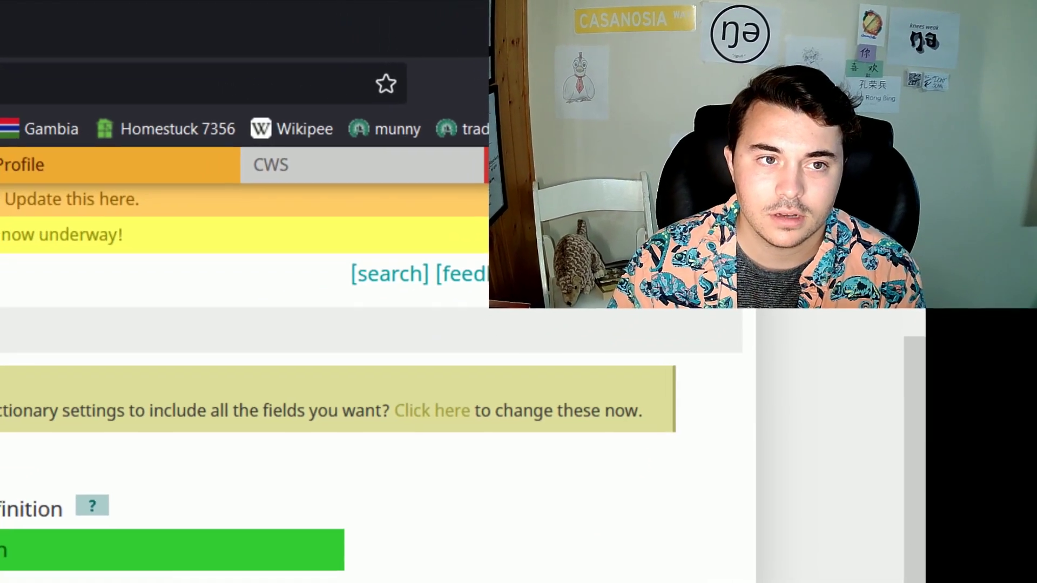
- Open the Step 1 (Upload) word-import page, then go back to the dictionary search page
{"action": "scroll", "coordinate": [378, 324], "scroll_direction": "up", "scroll_amount": 3}
{"action": "scroll", "coordinate": [378, 324], "scroll_direction": "down", "scroll_amount": 1}
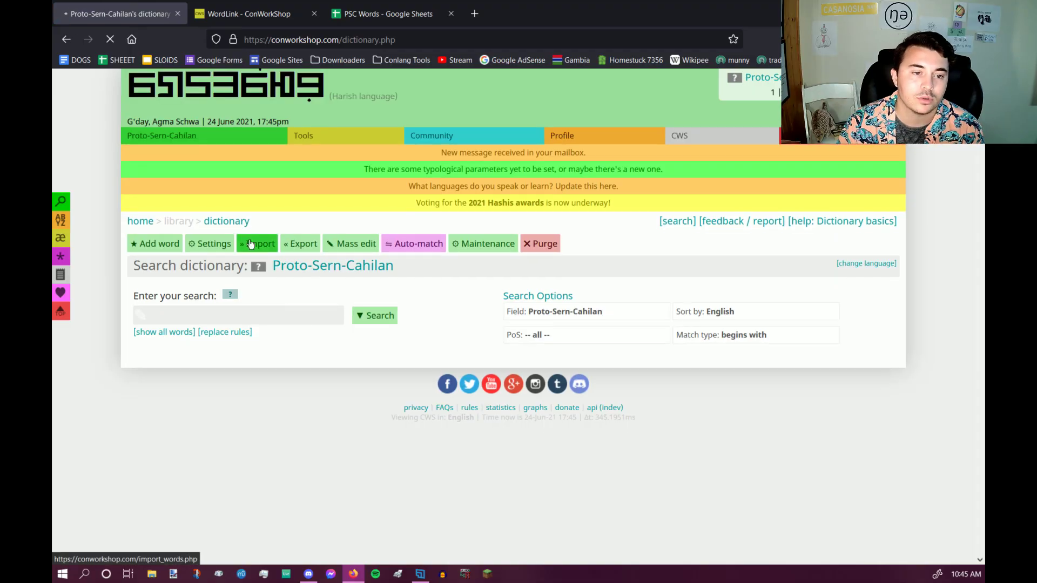
{"action": "left_click", "coordinate": [250, 244]}
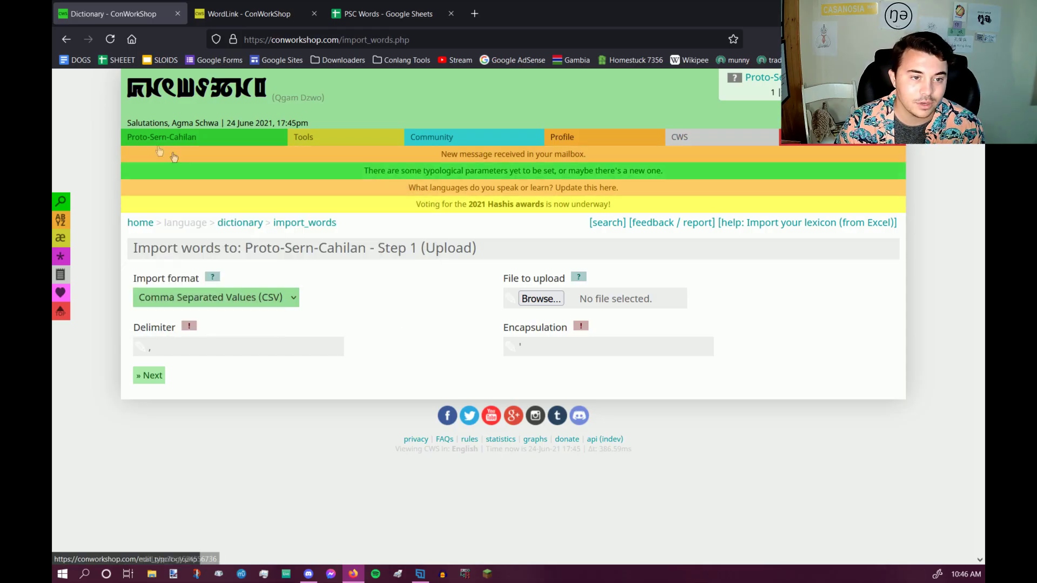
{"action": "mouse_move", "coordinate": [148, 140]}
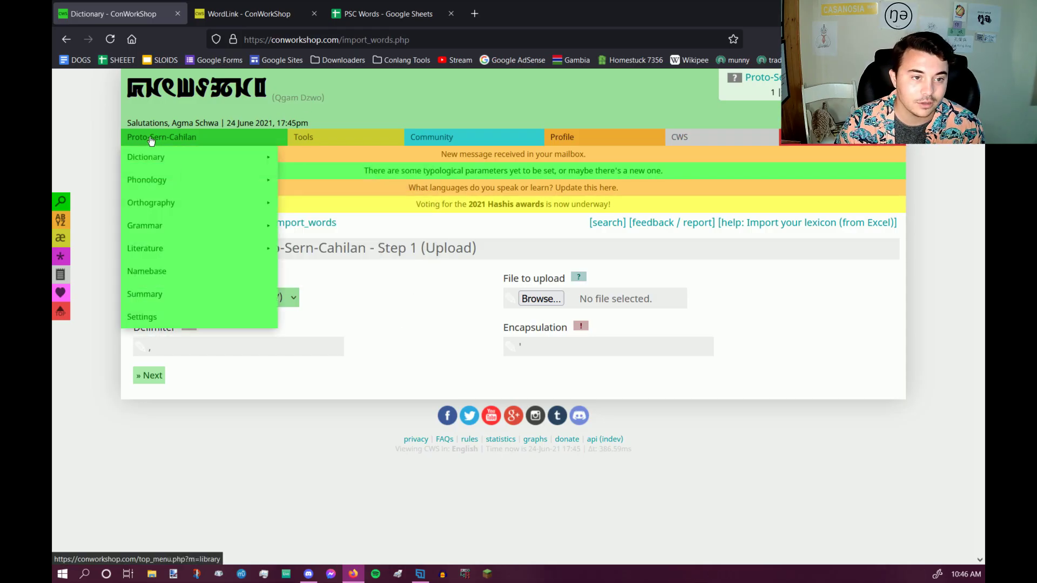
{"action": "left_click", "coordinate": [157, 160]}
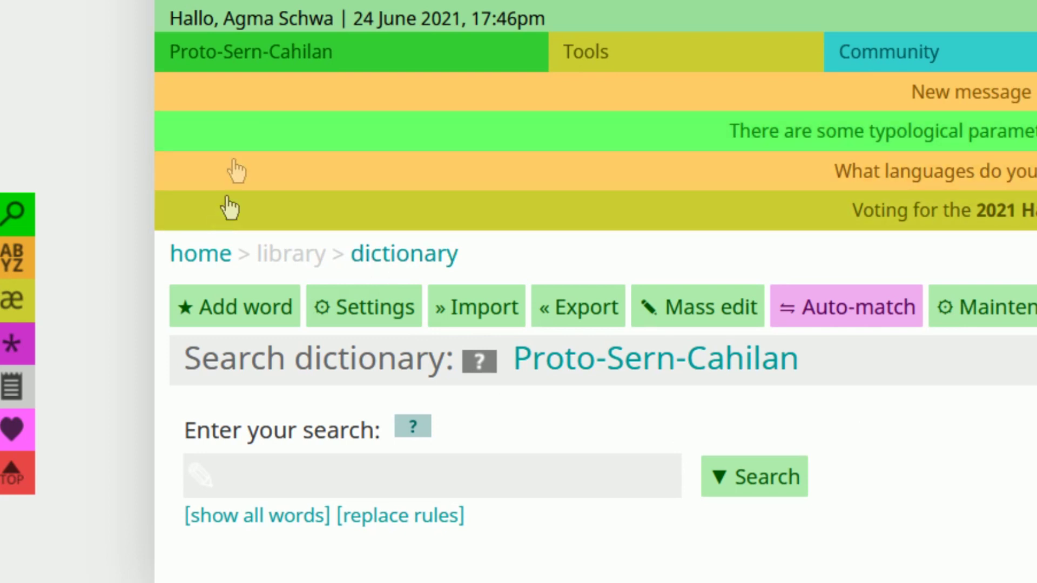
{"action": "mouse_move", "coordinate": [297, 46]}
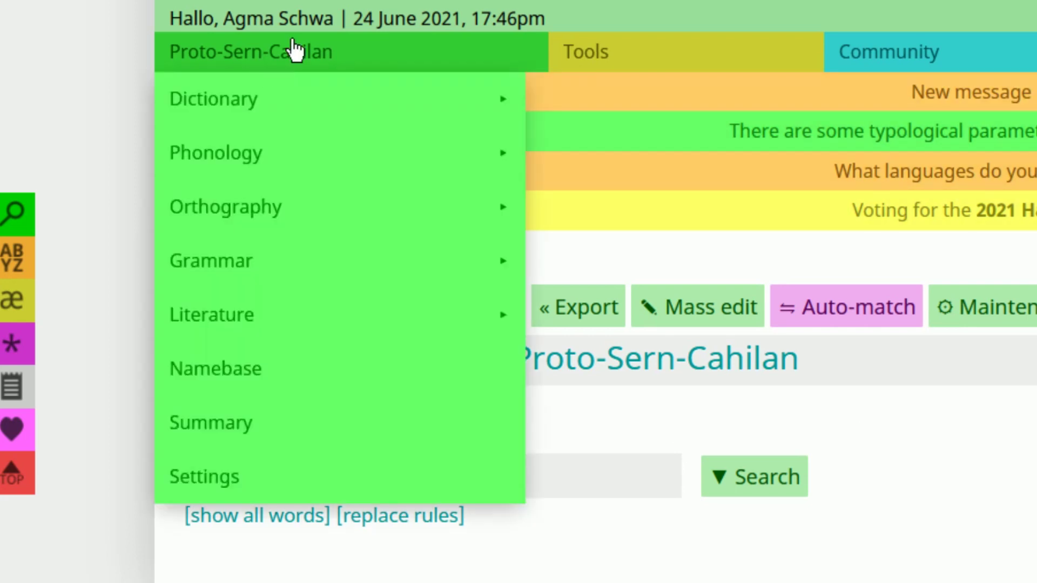
{"action": "mouse_move", "coordinate": [314, 230]}
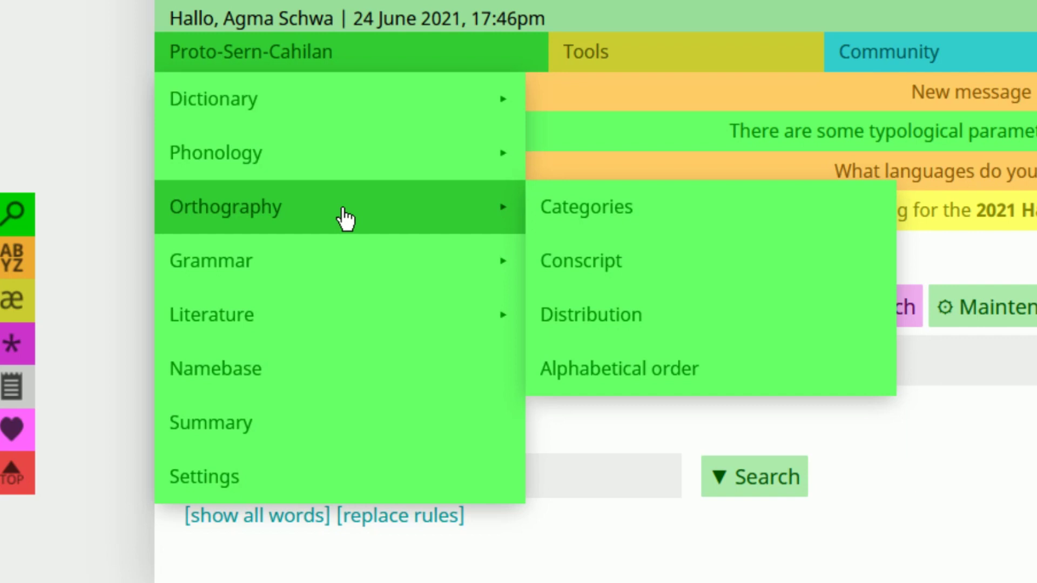
- Open the Orthography > Conscript font page
{"action": "left_click", "coordinate": [575, 263]}
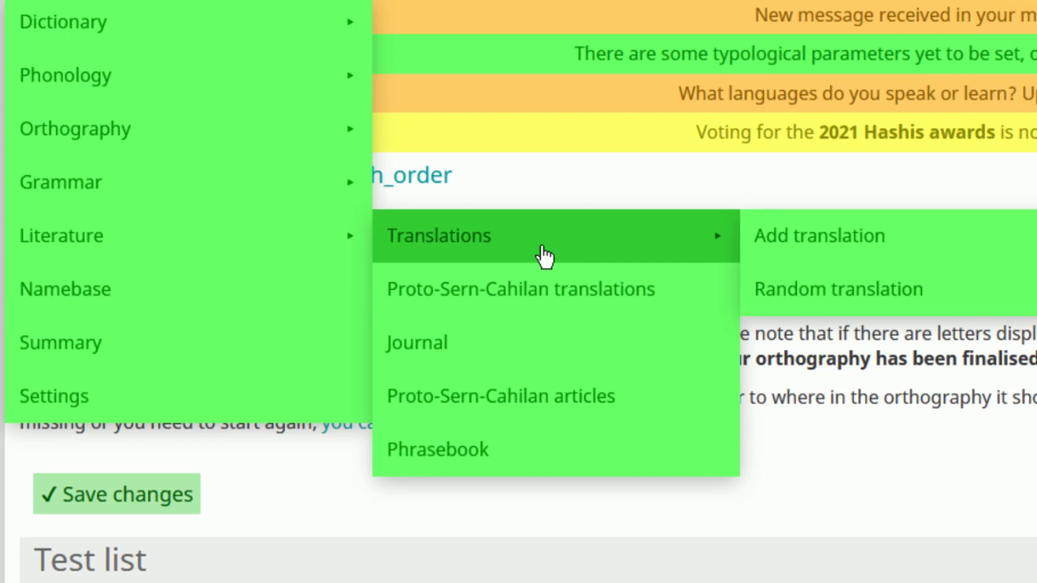
- Browse the community translations and open 'Communication: The Formal Definiton'
{"action": "left_click", "coordinate": [542, 250]}
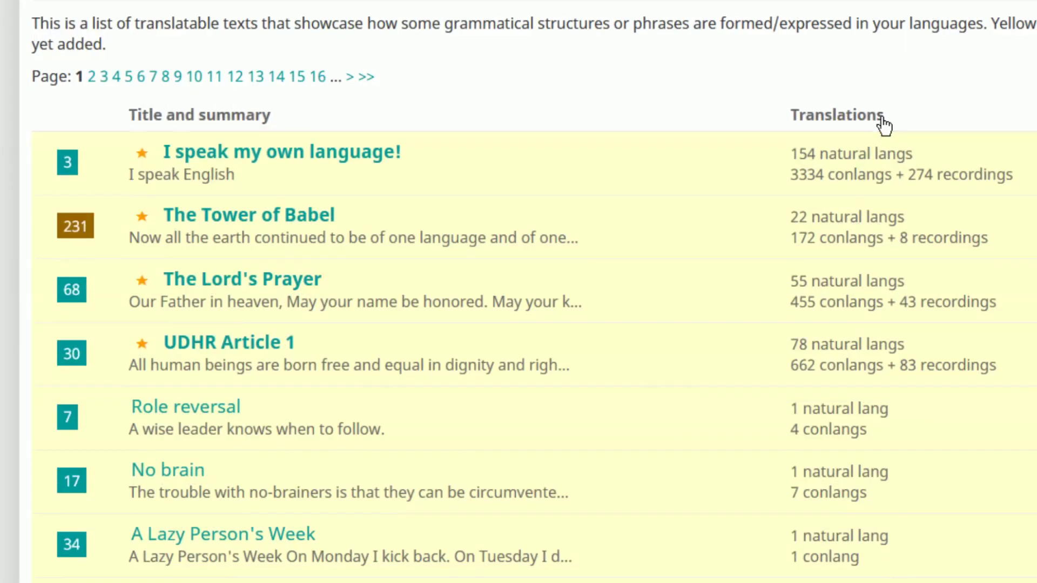
{"action": "scroll", "coordinate": [350, 274], "scroll_direction": "down", "scroll_amount": 5}
{"action": "scroll", "coordinate": [354, 156], "scroll_direction": "down", "scroll_amount": 20}
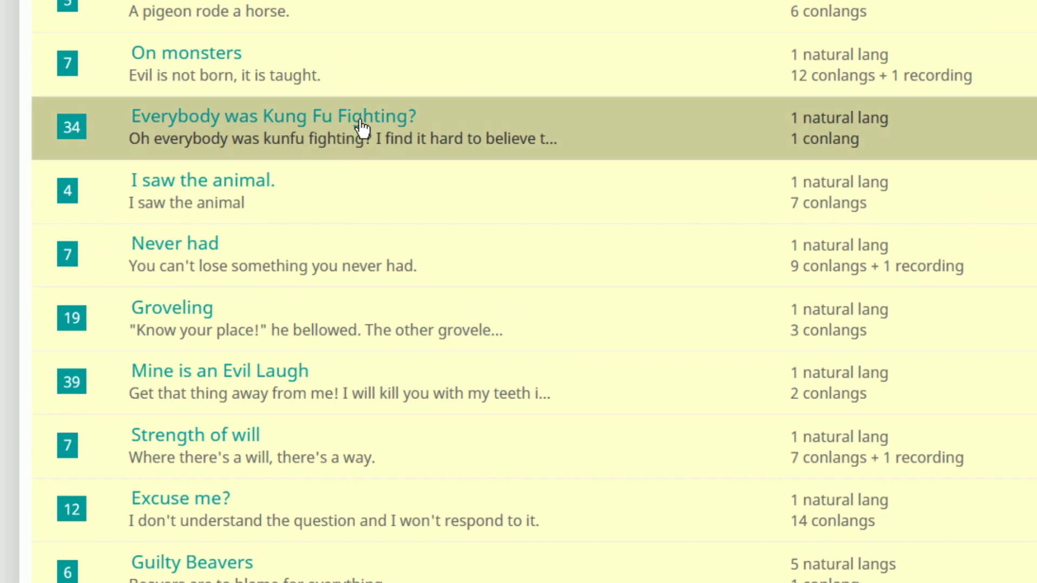
{"action": "scroll", "coordinate": [362, 129], "scroll_direction": "down", "scroll_amount": 8}
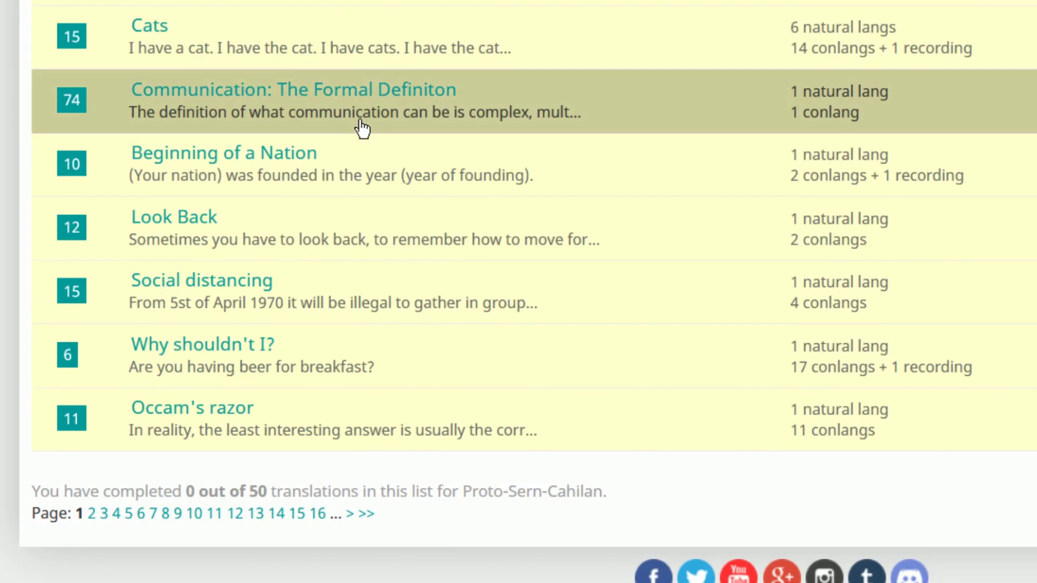
{"action": "left_click", "coordinate": [361, 129]}
- List the Proto-Sern-Cahilan translations, which show none yet
{"action": "scroll", "coordinate": [318, 200], "scroll_direction": "down", "scroll_amount": 10}
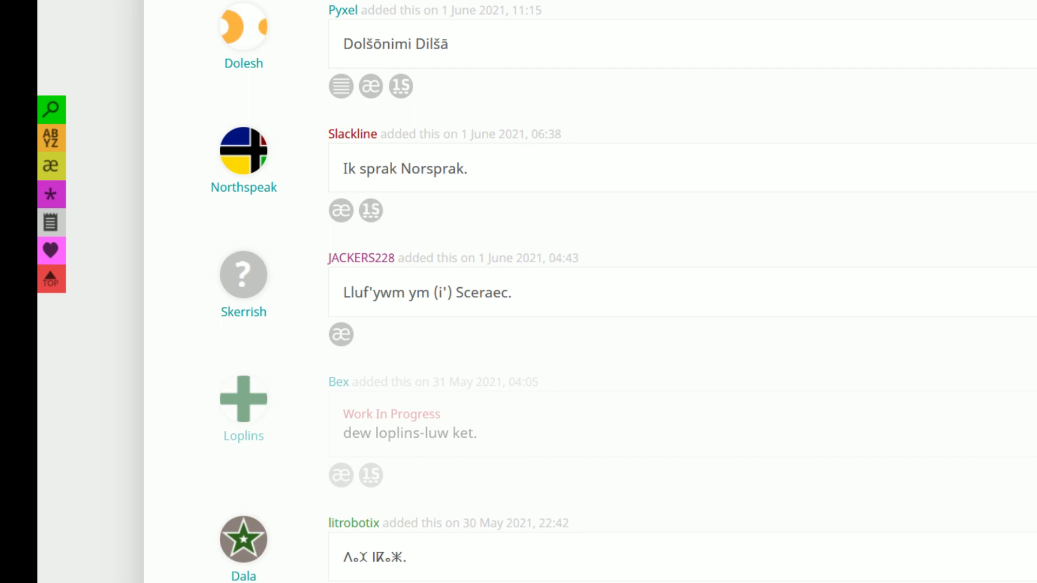
{"action": "mouse_move", "coordinate": [681, 38]}
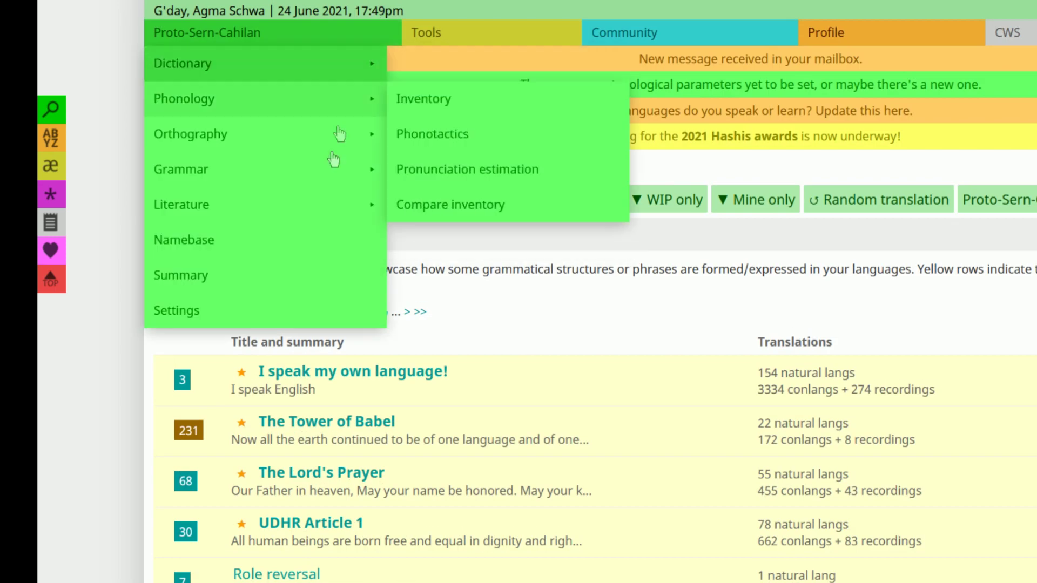
{"action": "left_click", "coordinate": [336, 131]}
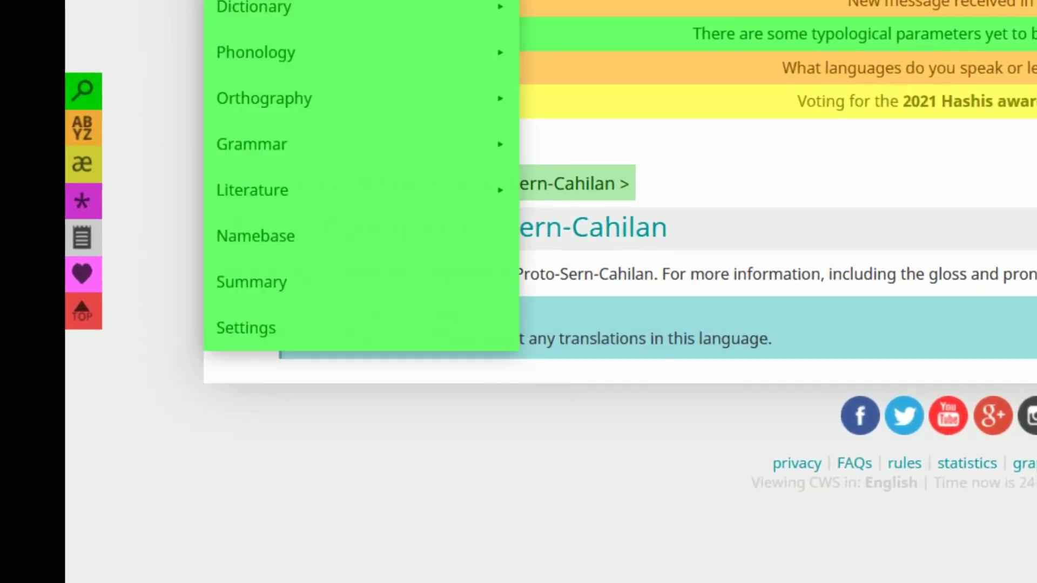
- Add a new translation titled 'PSC Origin Myth' and move on to its context information
{"action": "mouse_move", "coordinate": [361, 238]}
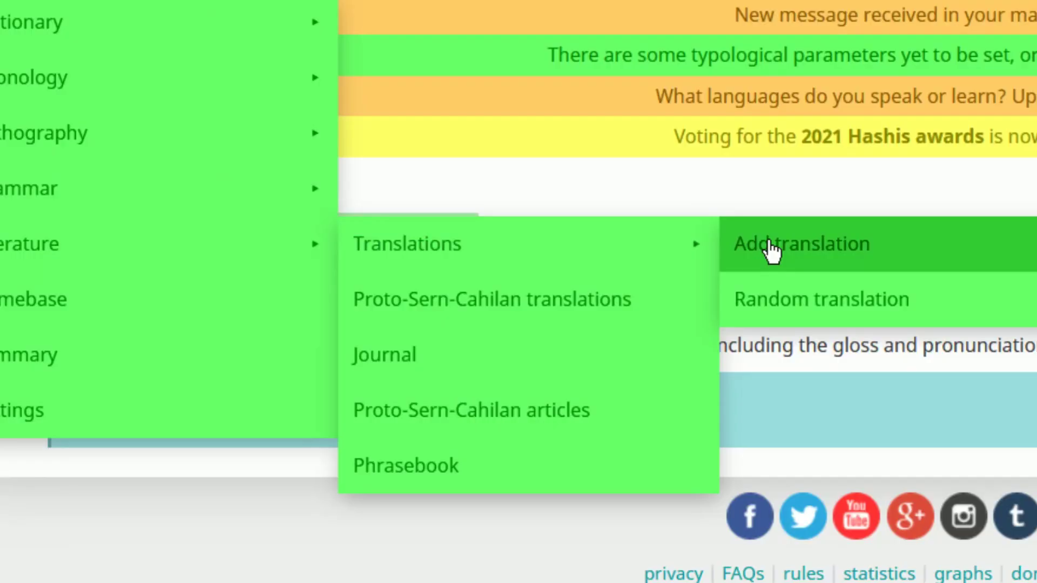
{"action": "left_click", "coordinate": [773, 249]}
{"action": "left_click", "coordinate": [309, 244]}
{"action": "type", "text": "PSC Origin Myth"}
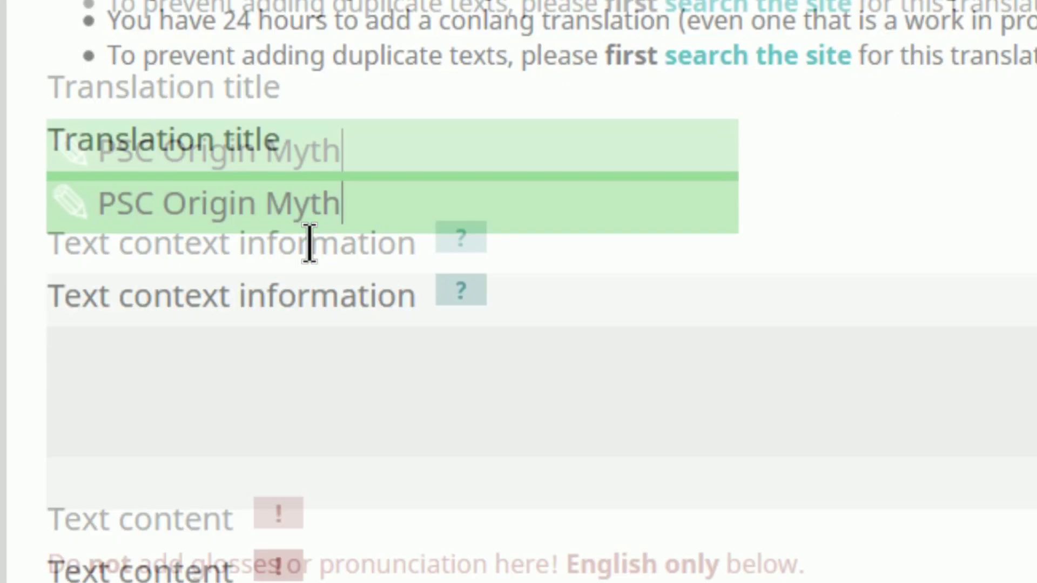
{"action": "left_click", "coordinate": [639, 538]}
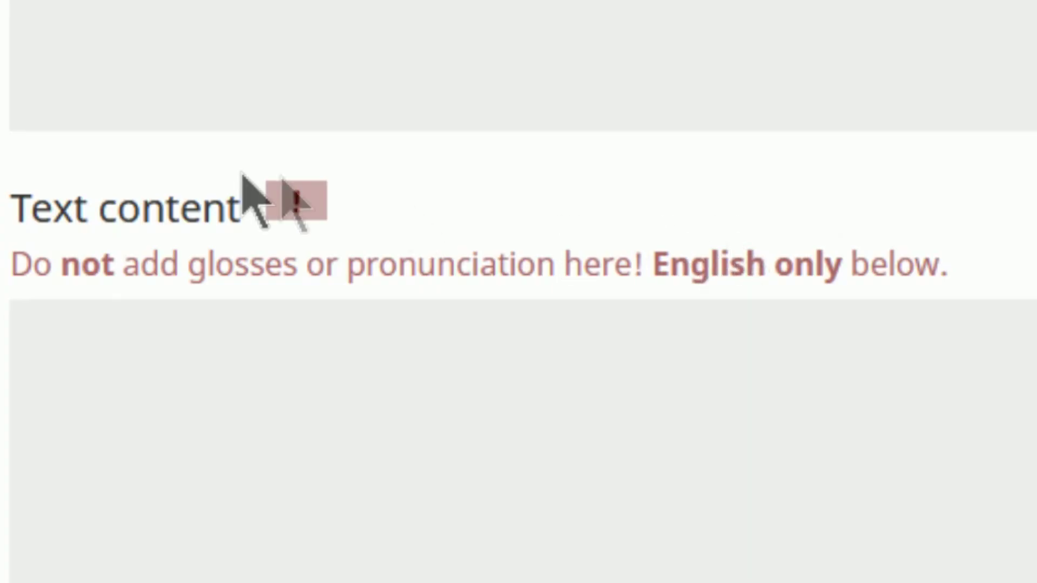
{"action": "mouse_move", "coordinate": [280, 187]}
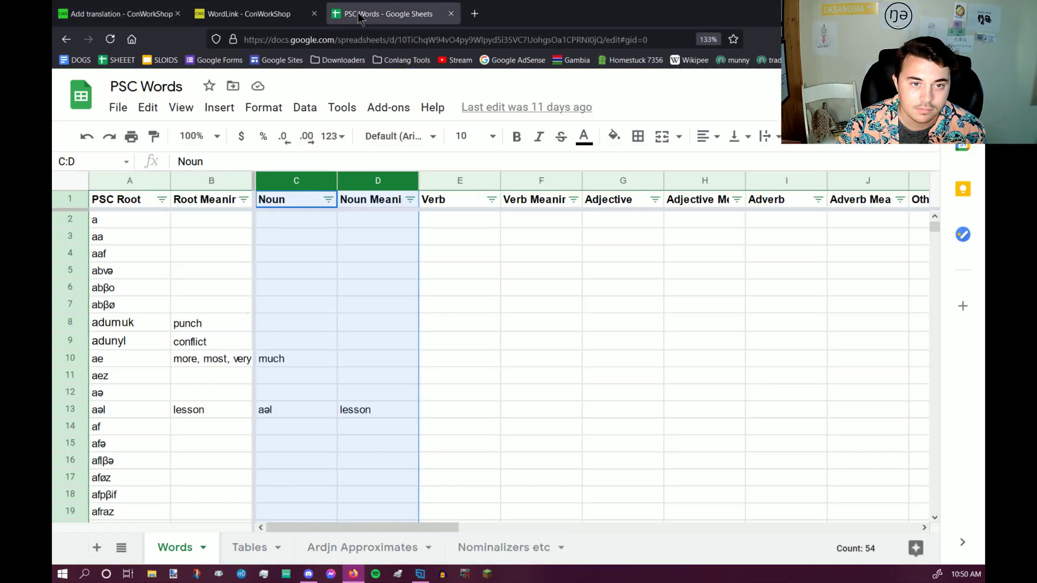
- Save the myth's six English sentences from the Tables sheet as the translation's text
{"action": "left_click", "coordinate": [246, 548]}
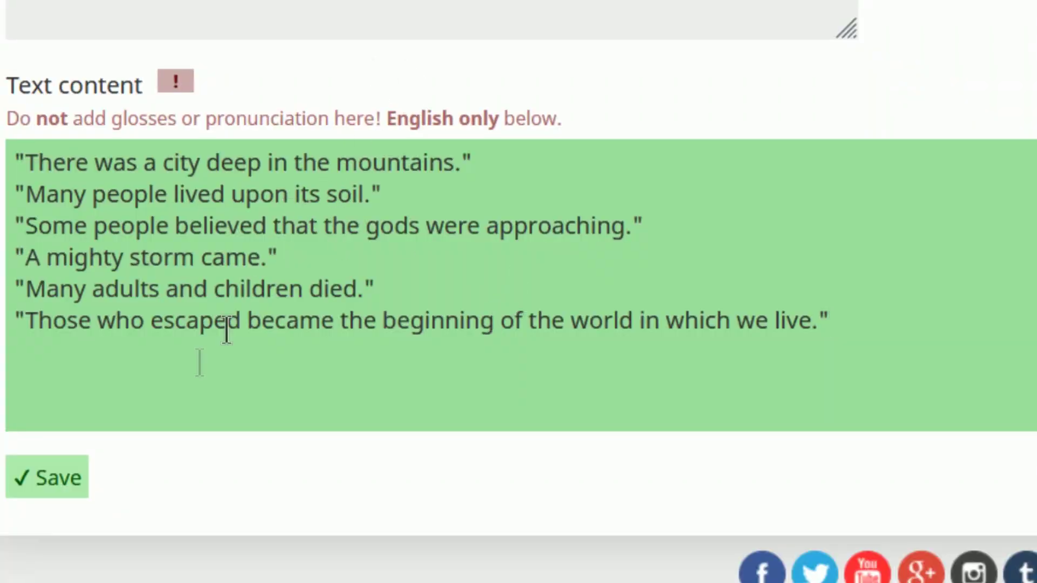
{"action": "left_click", "coordinate": [77, 477]}
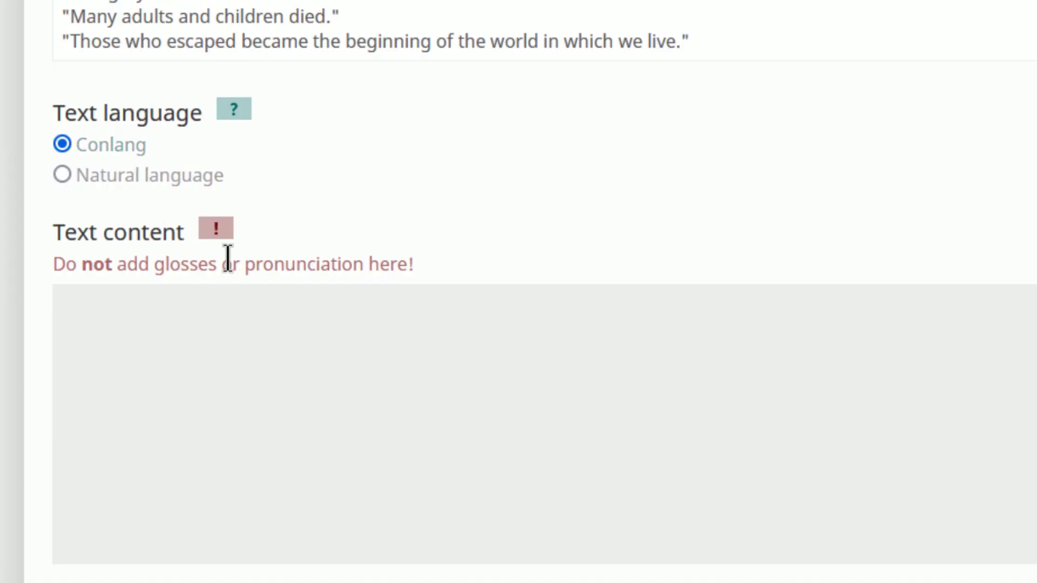
{"action": "mouse_move", "coordinate": [215, 237]}
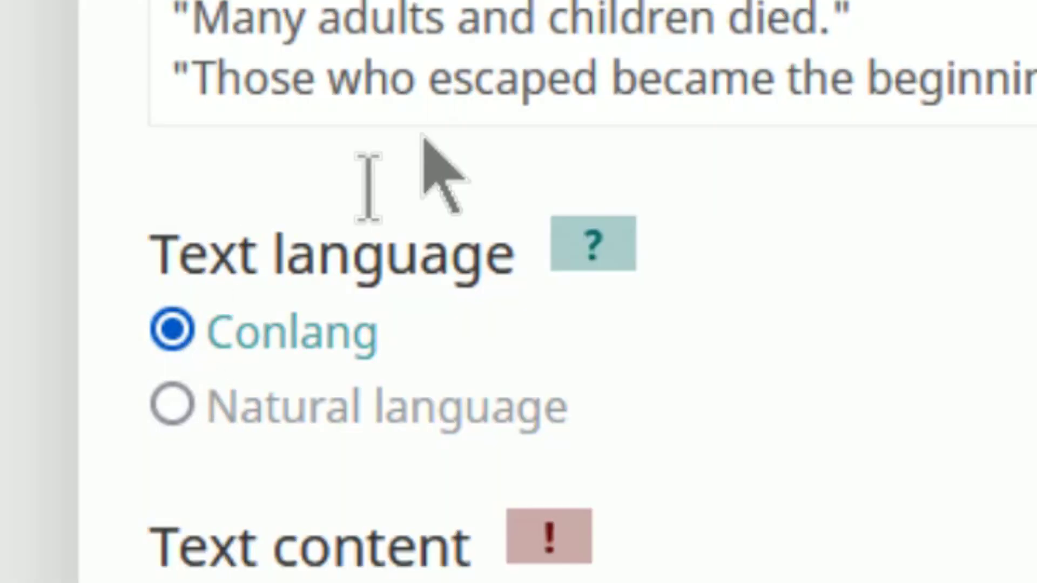
{"action": "left_click", "coordinate": [193, 414]}
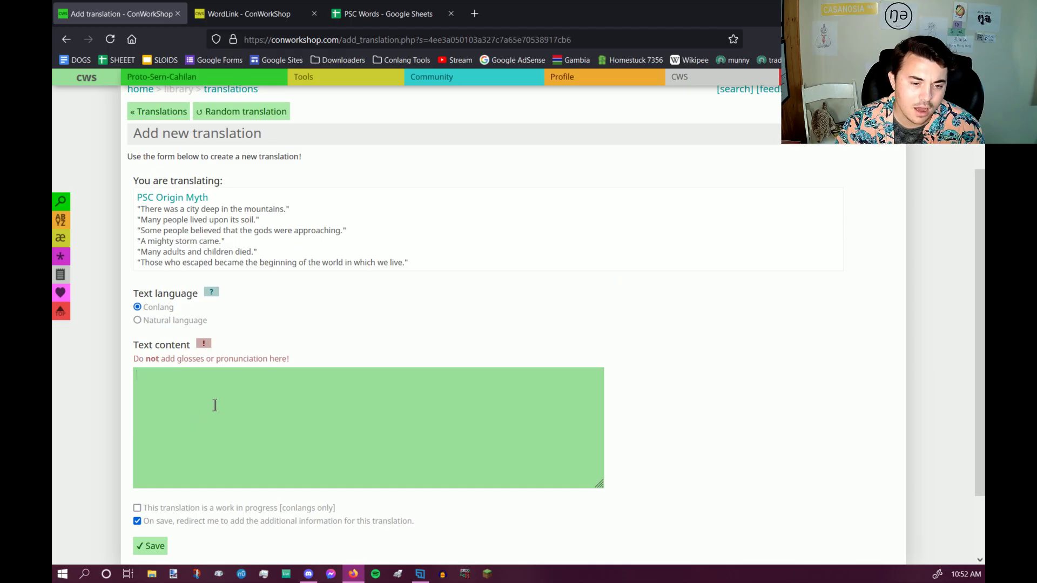
- Copy the Proto-Sern-Cahilan lines from PSC Words and save them beneath the English text
{"action": "left_click", "coordinate": [387, 7]}
{"action": "right_click", "coordinate": [387, 6]}
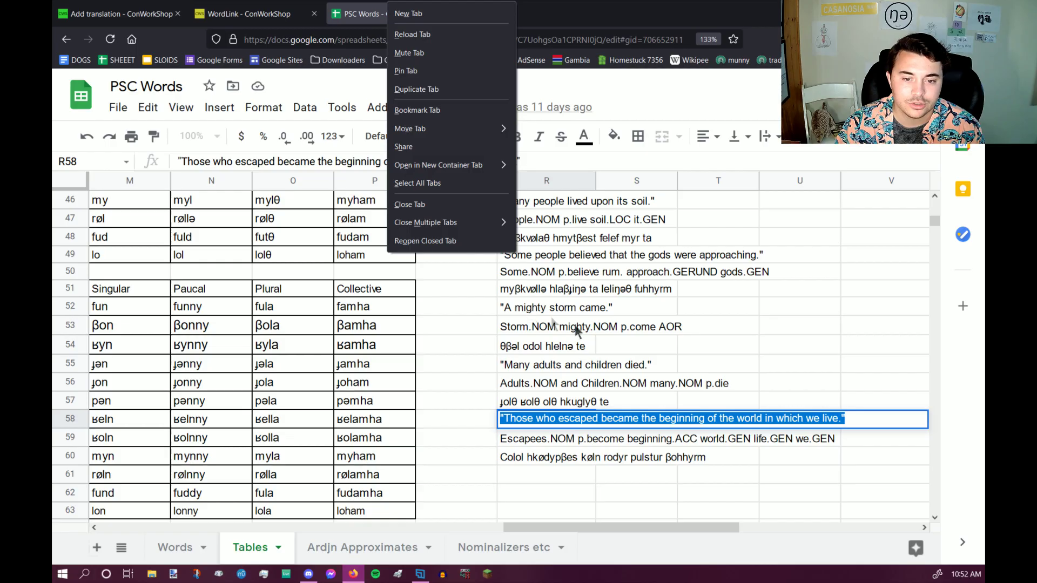
{"action": "left_click", "coordinate": [696, 363]}
{"action": "left_click", "coordinate": [119, 14]}
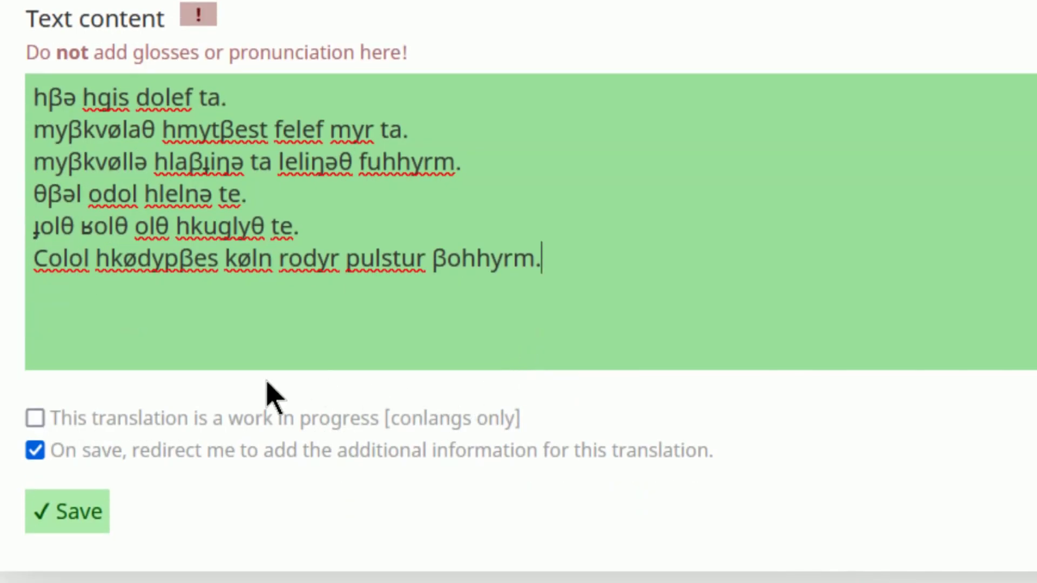
{"action": "left_click", "coordinate": [88, 536]}
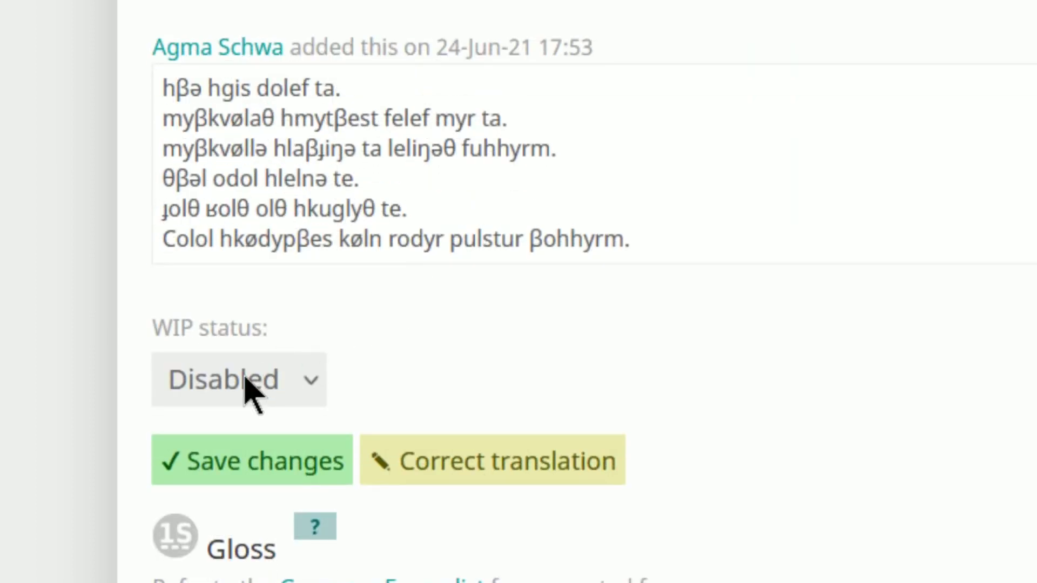
{"action": "scroll", "coordinate": [258, 329], "scroll_direction": "down", "scroll_amount": 5}
{"action": "scroll", "coordinate": [265, 373], "scroll_direction": "up", "scroll_amount": 3}
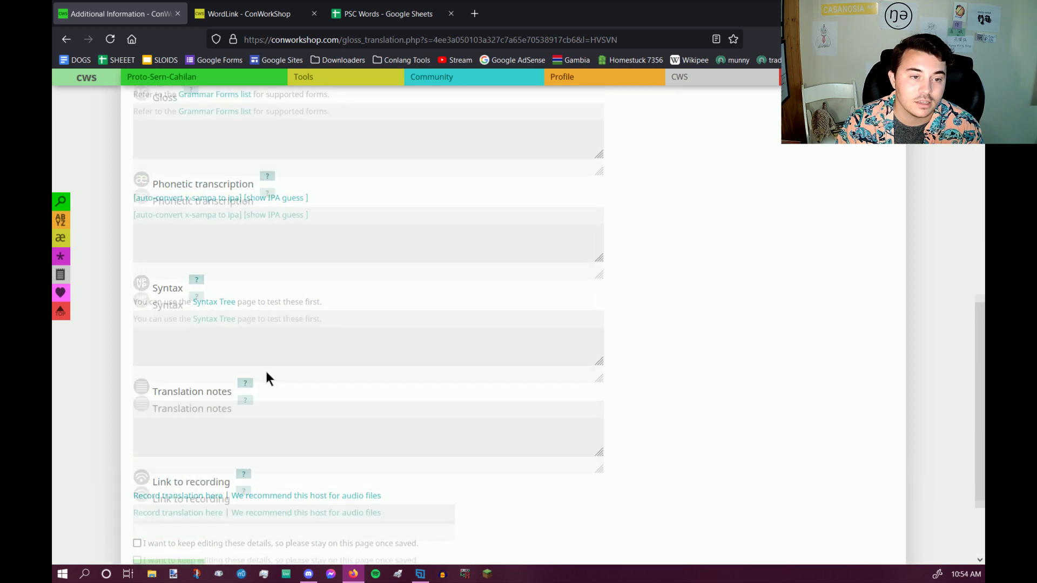
{"action": "scroll", "coordinate": [267, 373], "scroll_direction": "down", "scroll_amount": 2}
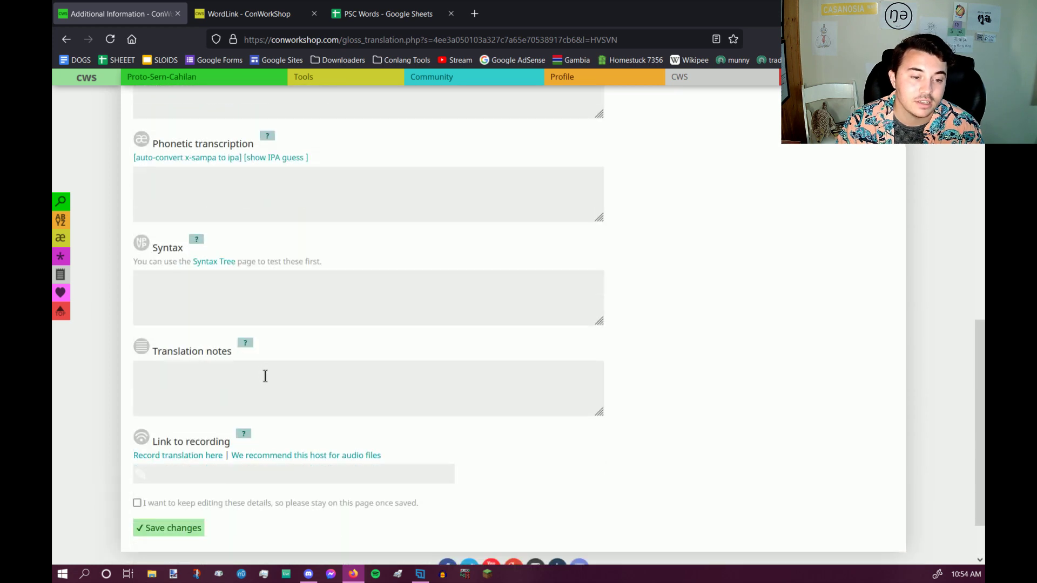
{"action": "scroll", "coordinate": [207, 440], "scroll_direction": "down", "scroll_amount": 2}
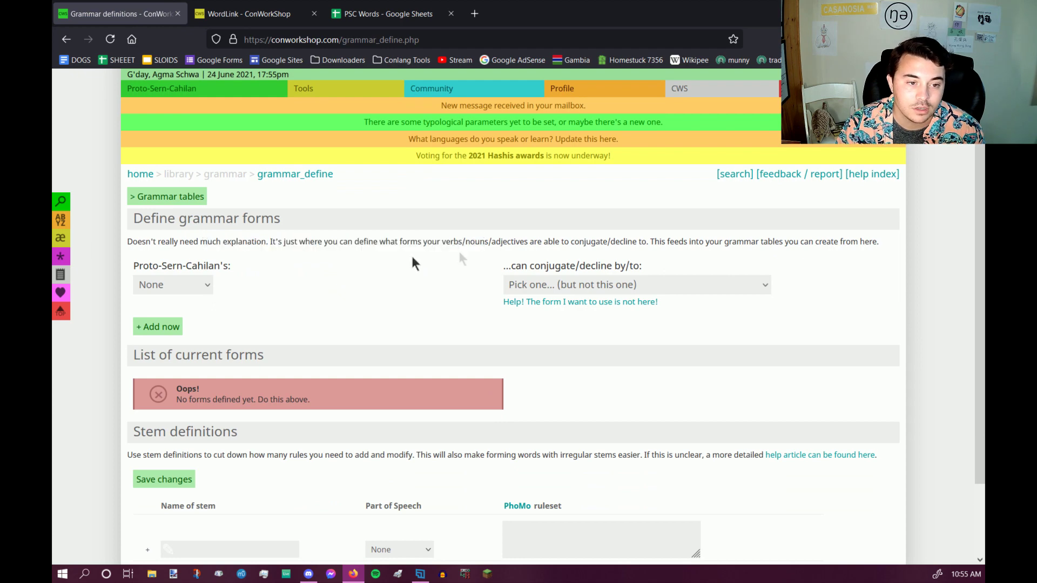
- Add a GEN - Genitive grammar form for the noun part of speech
{"action": "left_click", "coordinate": [208, 284]}
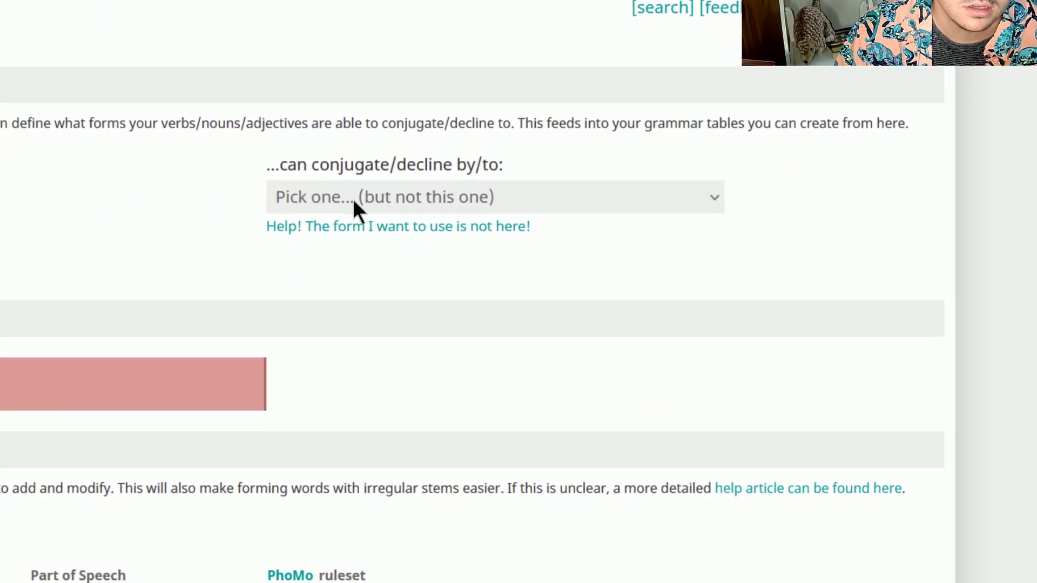
{"action": "left_click", "coordinate": [352, 200]}
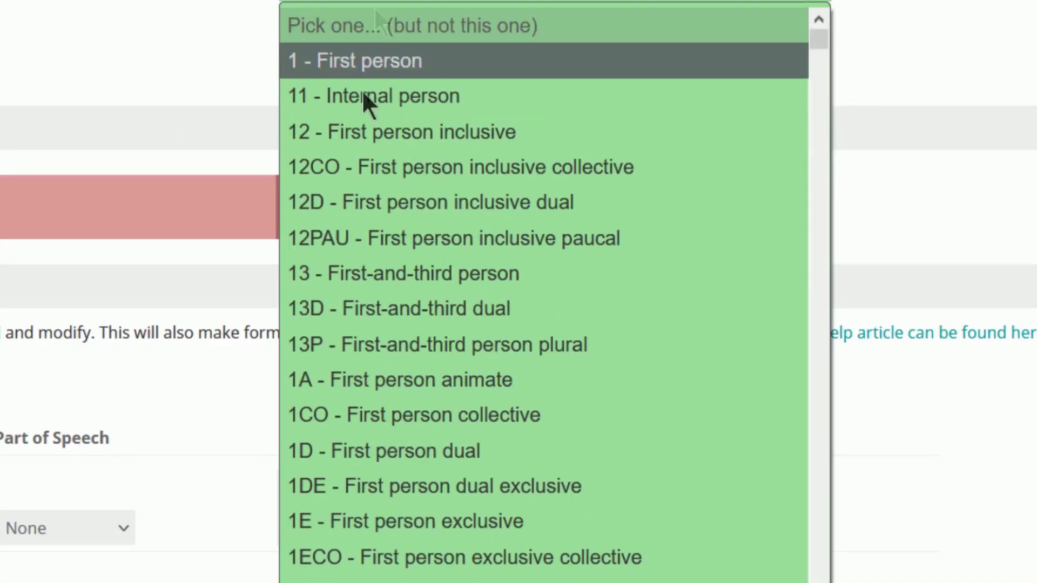
{"action": "scroll", "coordinate": [387, 199], "scroll_direction": "down", "scroll_amount": 6}
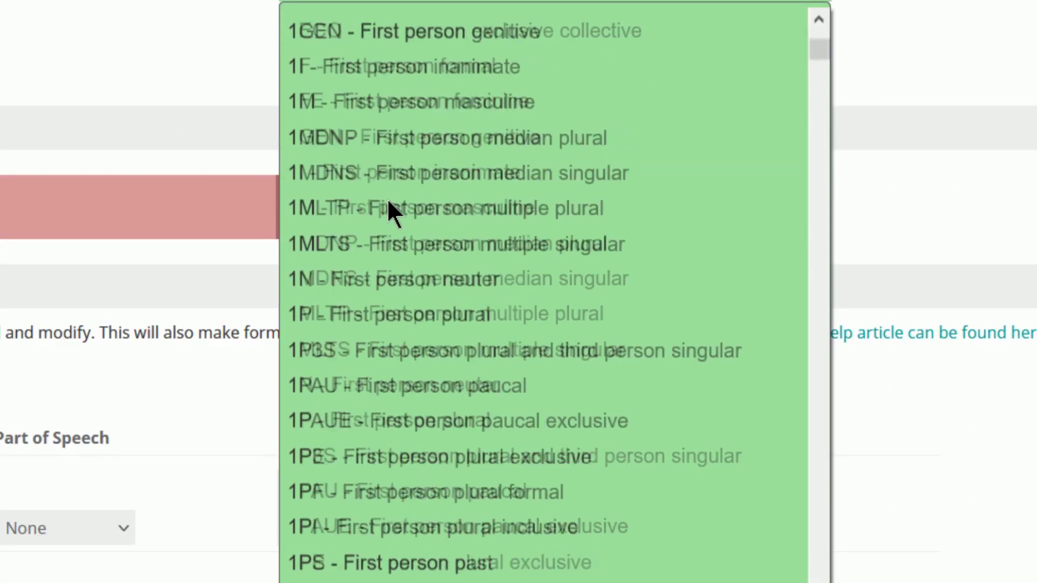
{"action": "scroll", "coordinate": [386, 198], "scroll_direction": "down", "scroll_amount": 10}
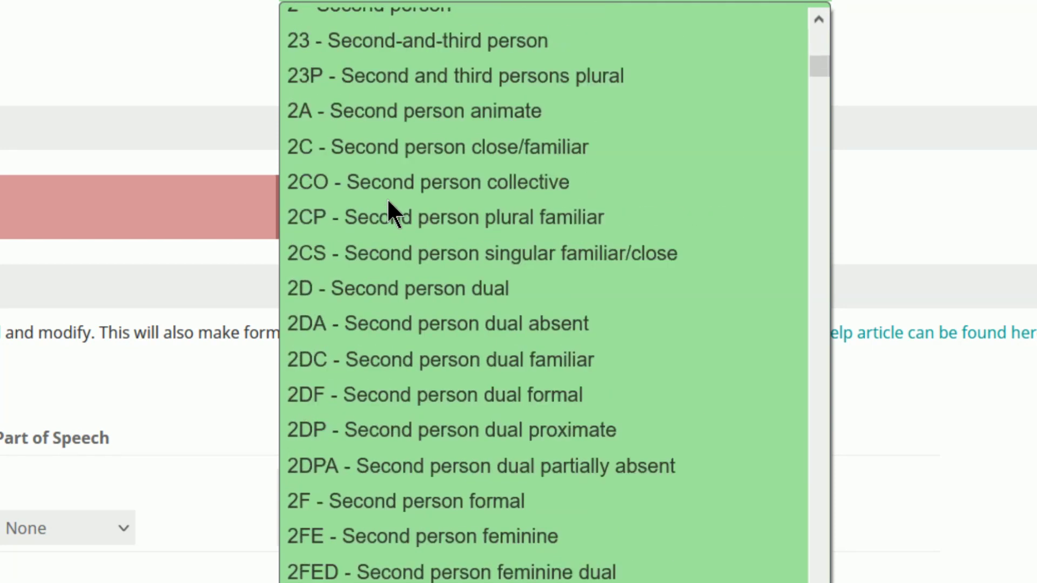
{"action": "scroll", "coordinate": [387, 198], "scroll_direction": "down", "scroll_amount": 12}
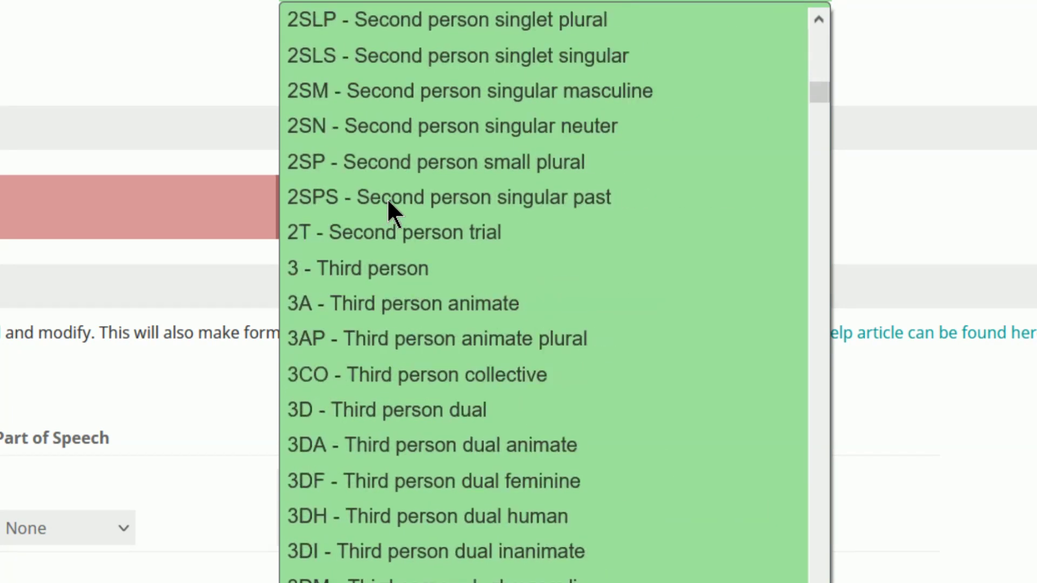
{"action": "scroll", "coordinate": [387, 198], "scroll_direction": "down", "scroll_amount": 14}
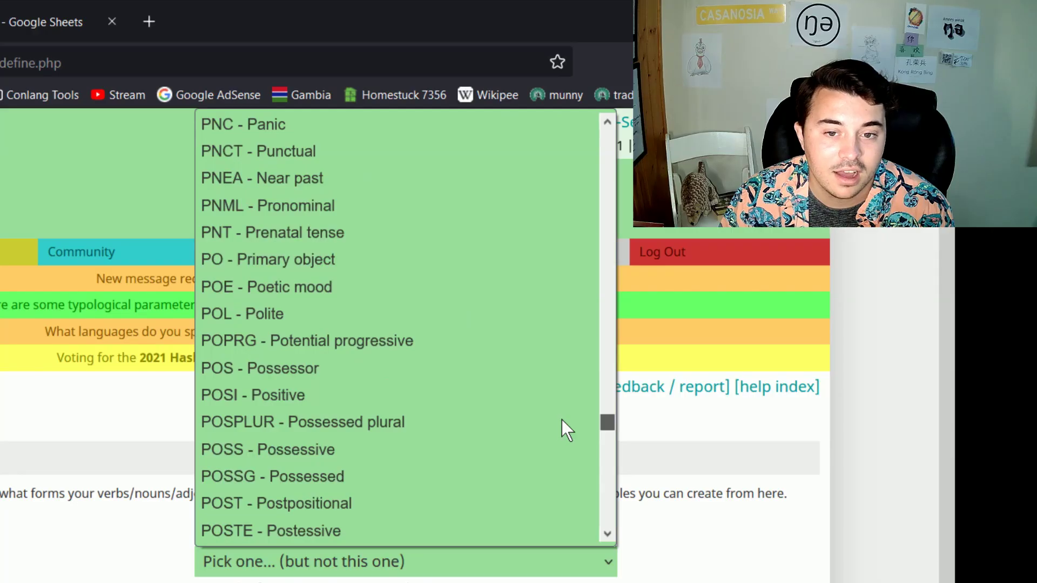
{"action": "scroll", "coordinate": [562, 420], "scroll_direction": "down", "scroll_amount": 20}
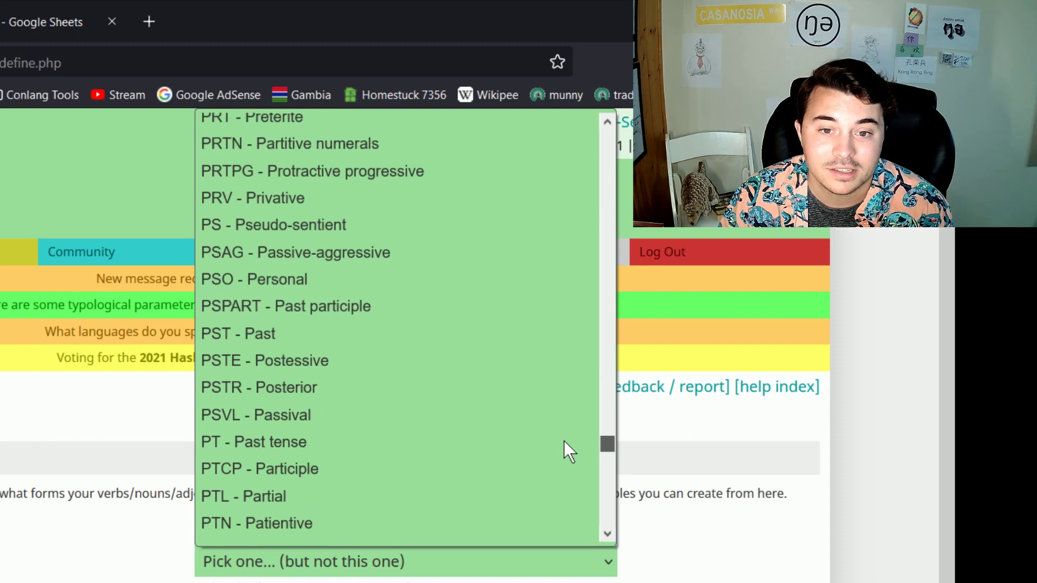
{"action": "scroll", "coordinate": [564, 441], "scroll_direction": "down", "scroll_amount": 10}
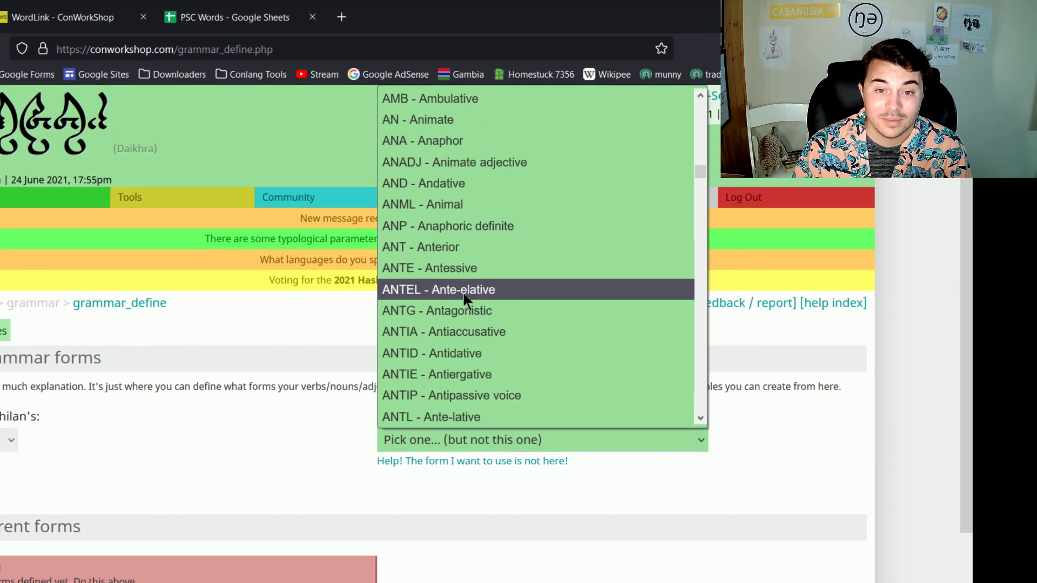
{"action": "scroll", "coordinate": [470, 270], "scroll_direction": "down", "scroll_amount": 5}
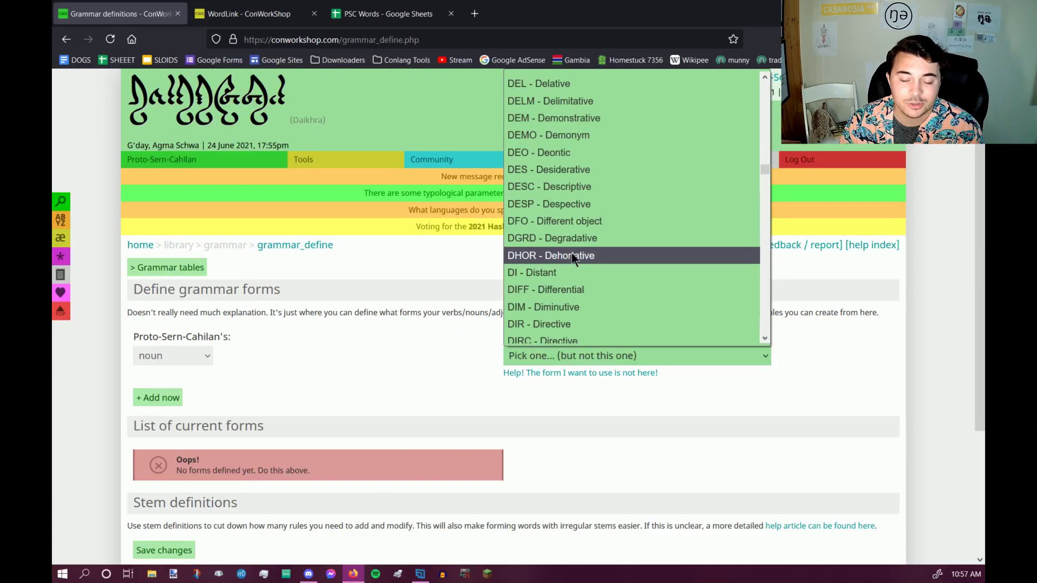
{"action": "scroll", "coordinate": [571, 254], "scroll_direction": "down", "scroll_amount": 10}
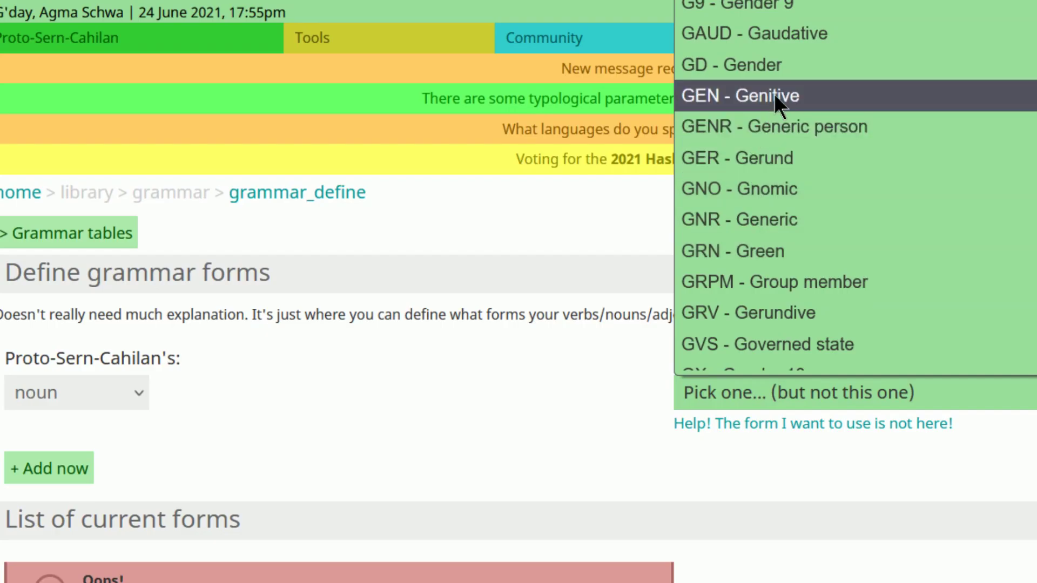
{"action": "left_click", "coordinate": [558, 190]}
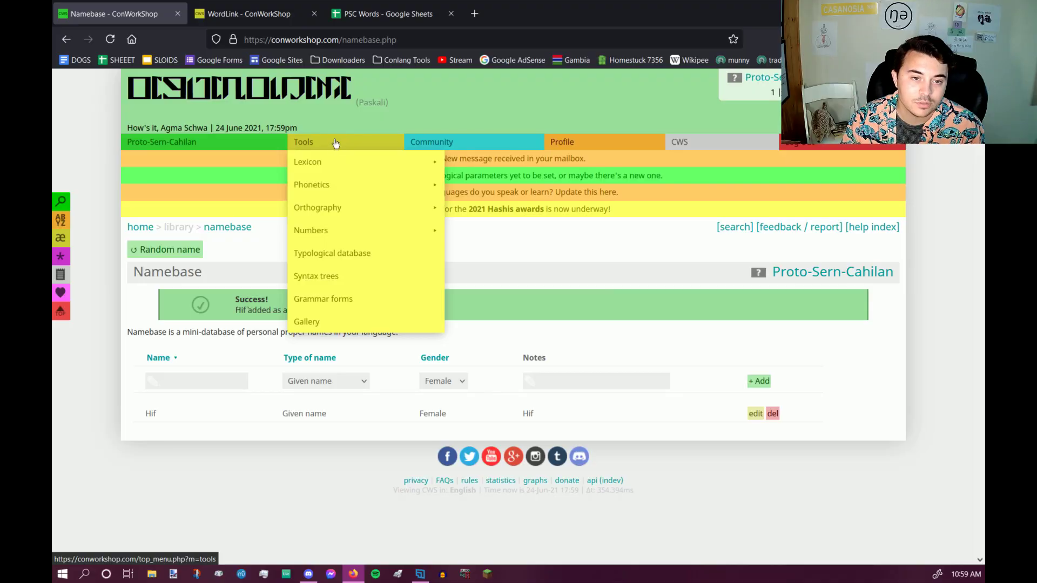
- Open the 100 Basic Nouns set from the LexiBuild word-list sets
{"action": "mouse_move", "coordinate": [334, 162]}
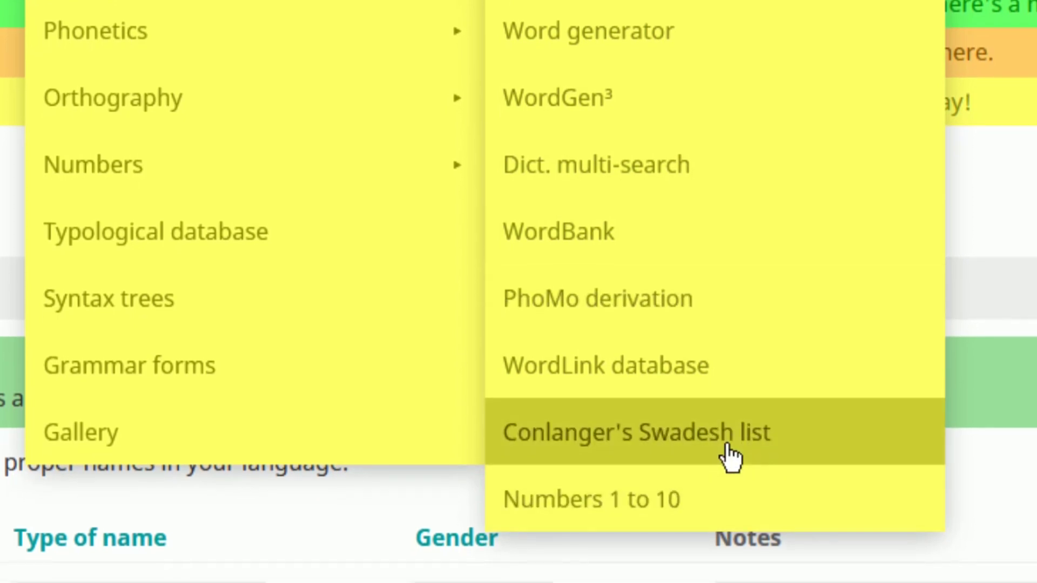
{"action": "left_click", "coordinate": [730, 456]}
{"action": "scroll", "coordinate": [435, 252], "scroll_direction": "down", "scroll_amount": 3}
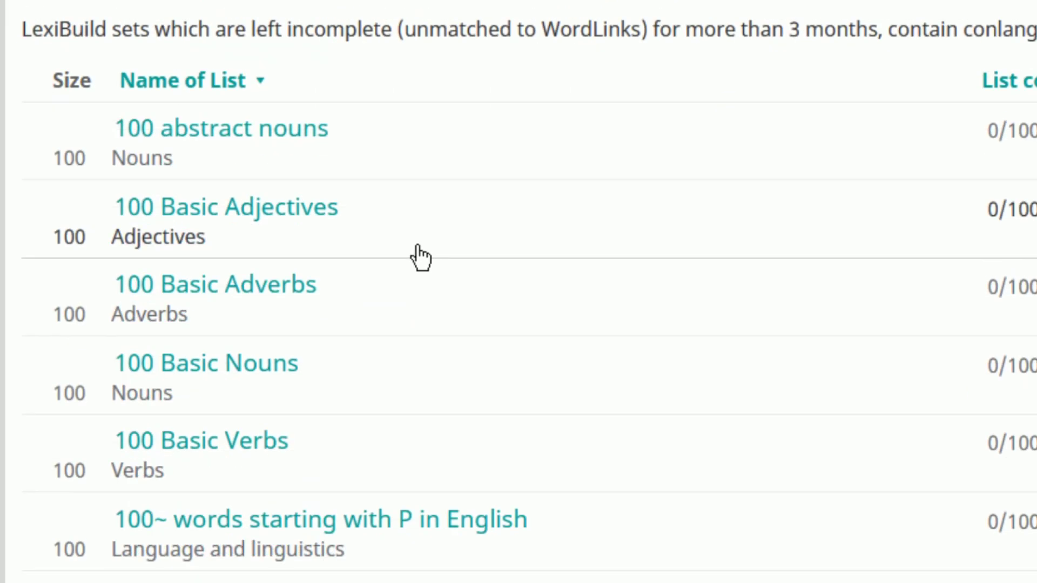
{"action": "scroll", "coordinate": [420, 258], "scroll_direction": "down", "scroll_amount": 3}
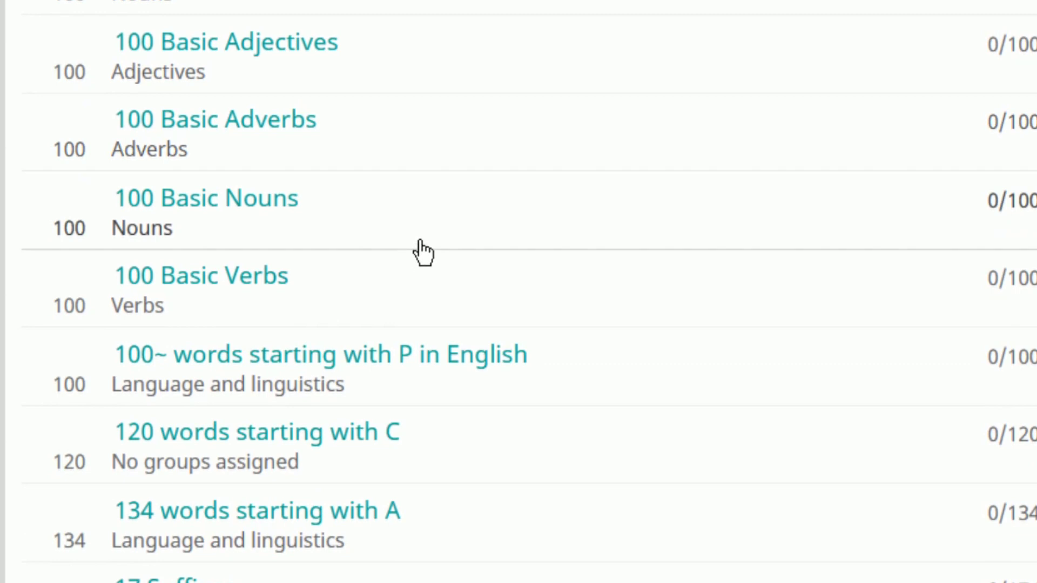
{"action": "left_click", "coordinate": [234, 208]}
{"action": "scroll", "coordinate": [519, 288], "scroll_direction": "up", "scroll_amount": 6}
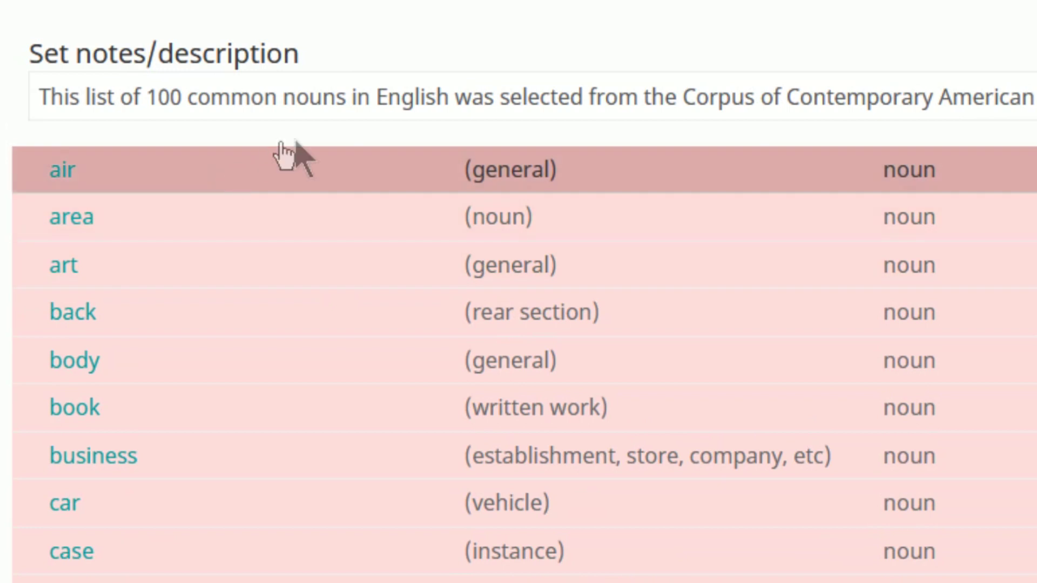
- Begin an Add word entry for the noun 'reason' and focus its spelling field
{"action": "scroll", "coordinate": [525, 395], "scroll_direction": "down", "scroll_amount": 10}
{"action": "left_click", "coordinate": [579, 400]}
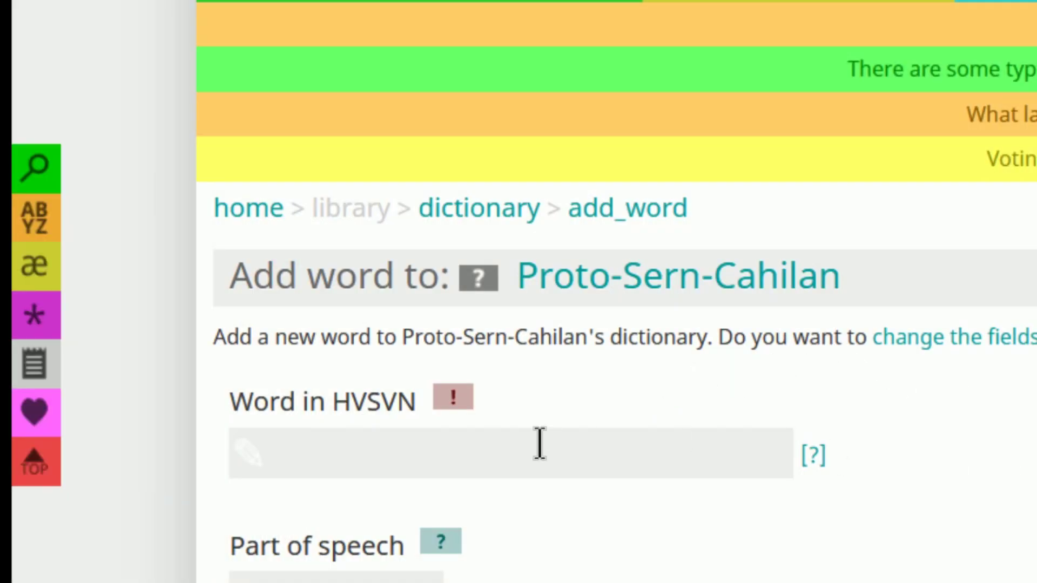
{"action": "left_click", "coordinate": [510, 453]}
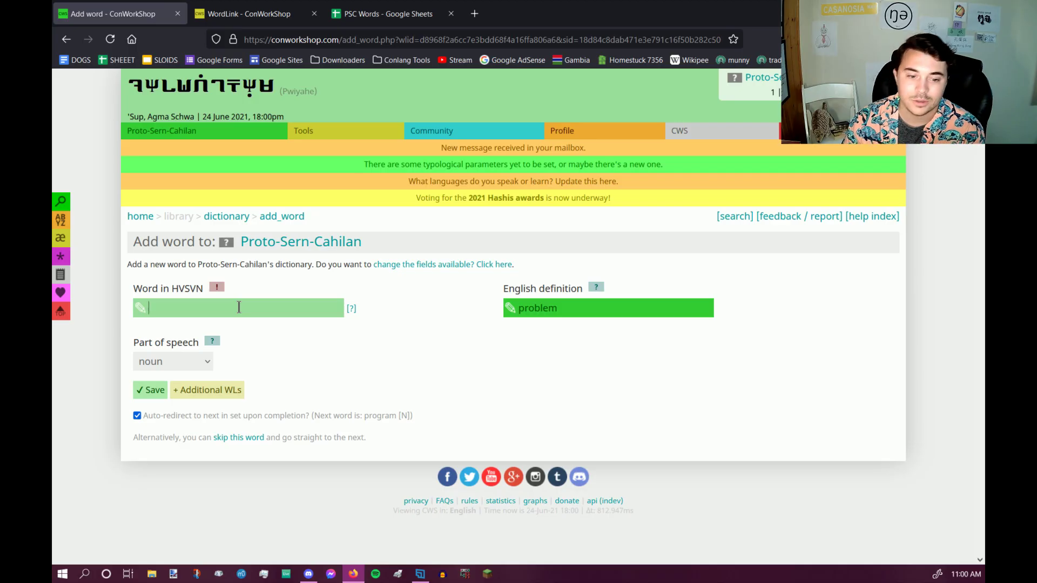
- Open the Syntax Trees tool from the Tools menu
{"action": "mouse_move", "coordinate": [302, 130]}
{"action": "mouse_move", "coordinate": [340, 150]}
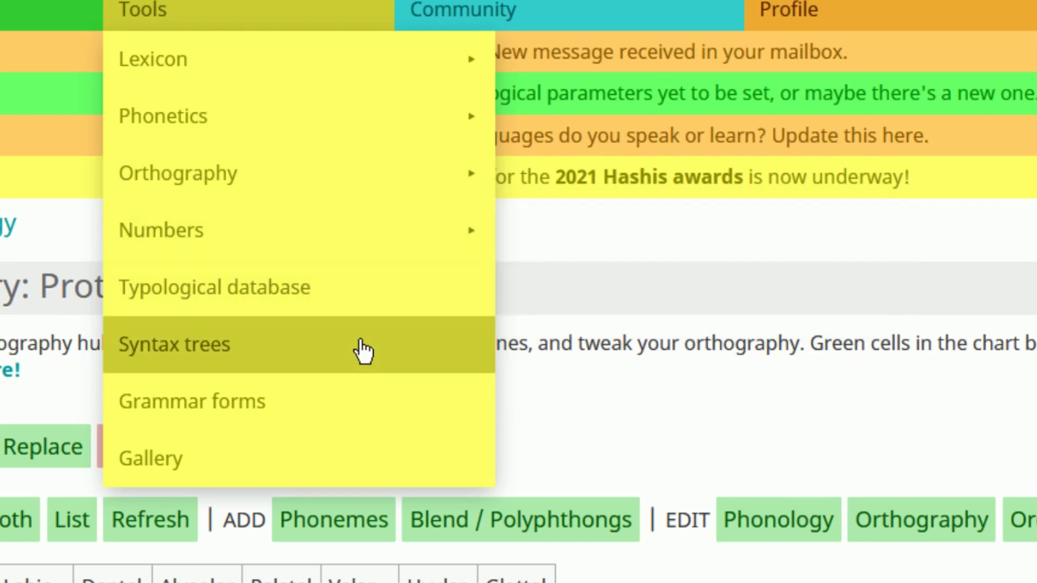
{"action": "left_click", "coordinate": [348, 339]}
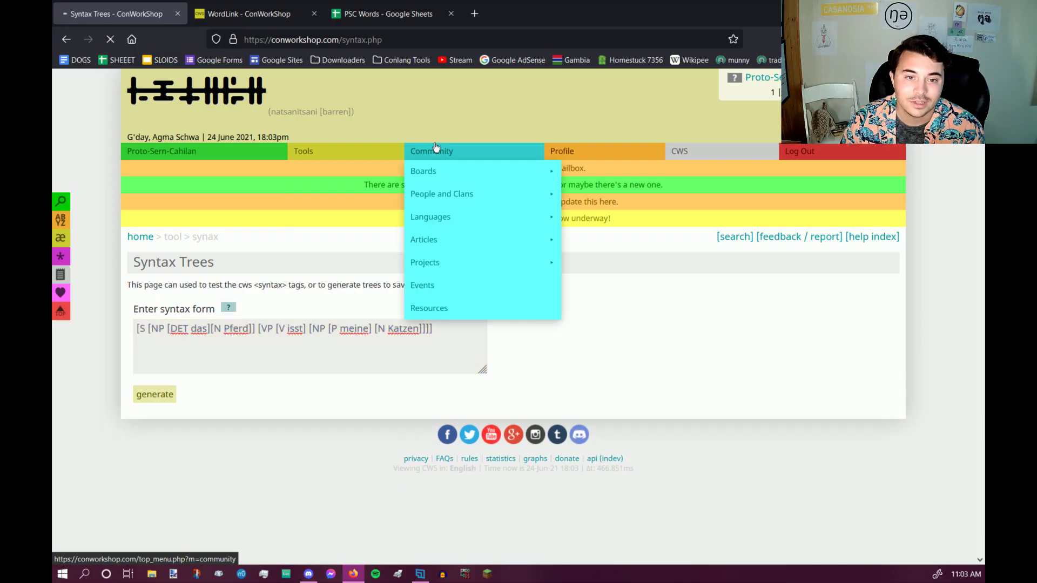
- Browse the community boards' Conlang Topics threads, then go to the Clans list
{"action": "left_click", "coordinate": [423, 170]}
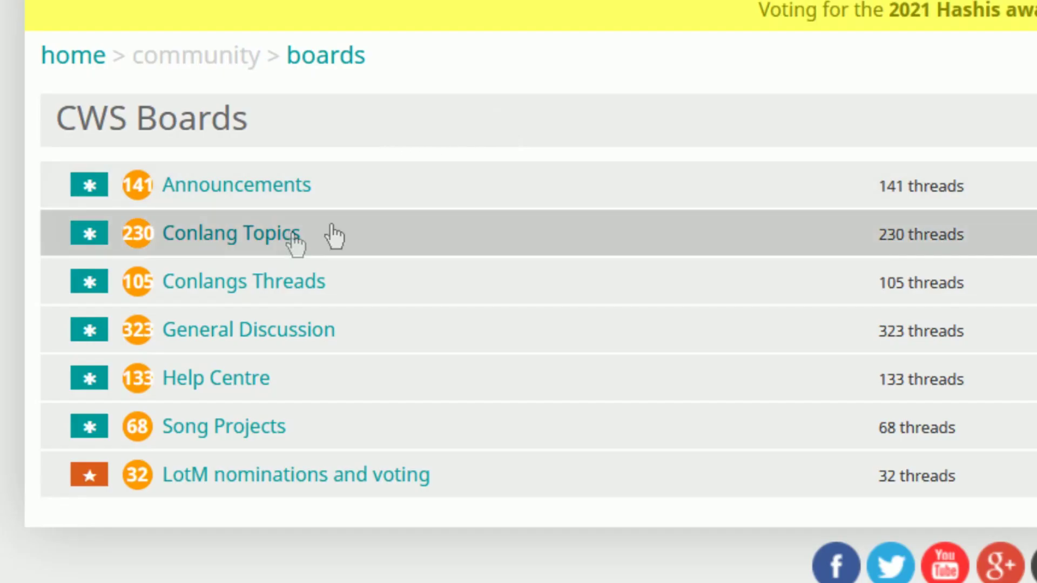
{"action": "left_click", "coordinate": [633, 248]}
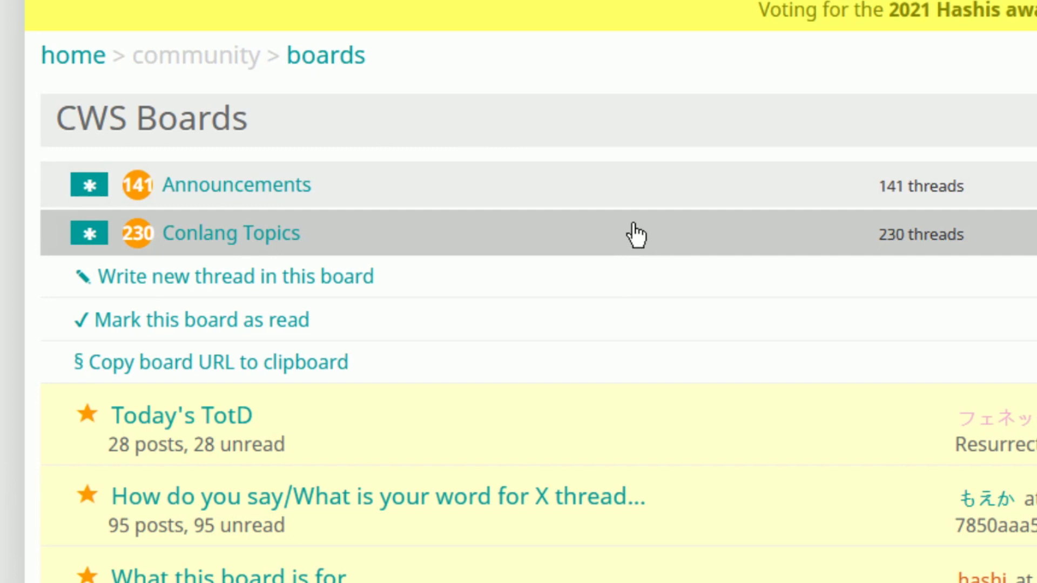
{"action": "scroll", "coordinate": [629, 234], "scroll_direction": "down", "scroll_amount": 3}
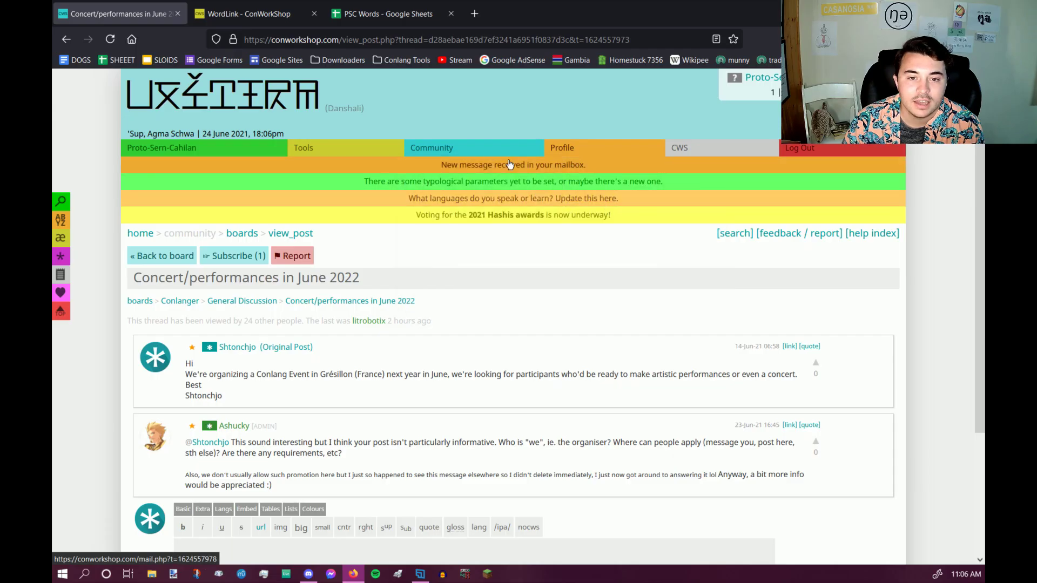
{"action": "mouse_move", "coordinate": [475, 185]}
{"action": "left_click", "coordinate": [591, 197]}
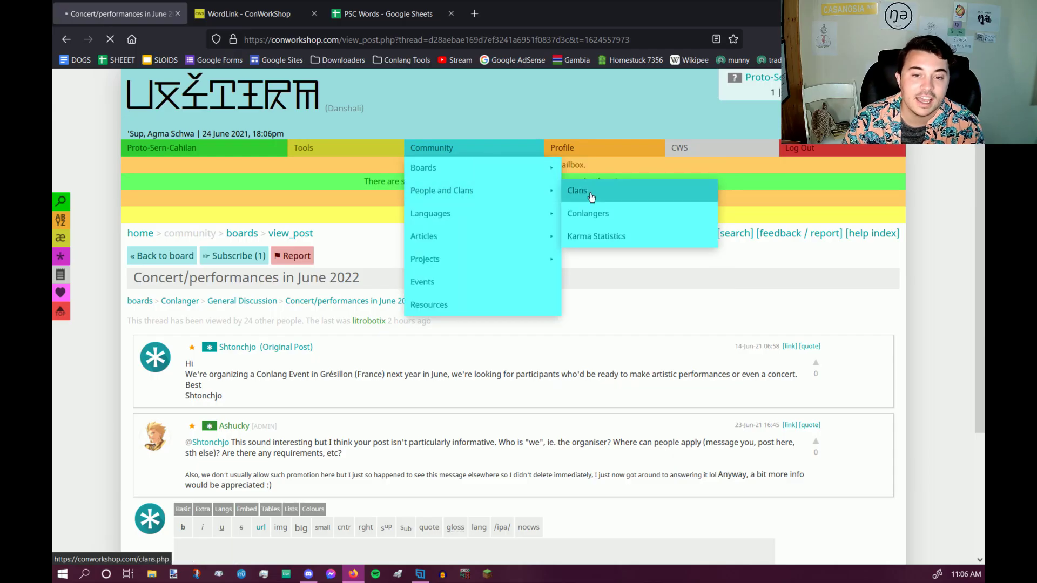